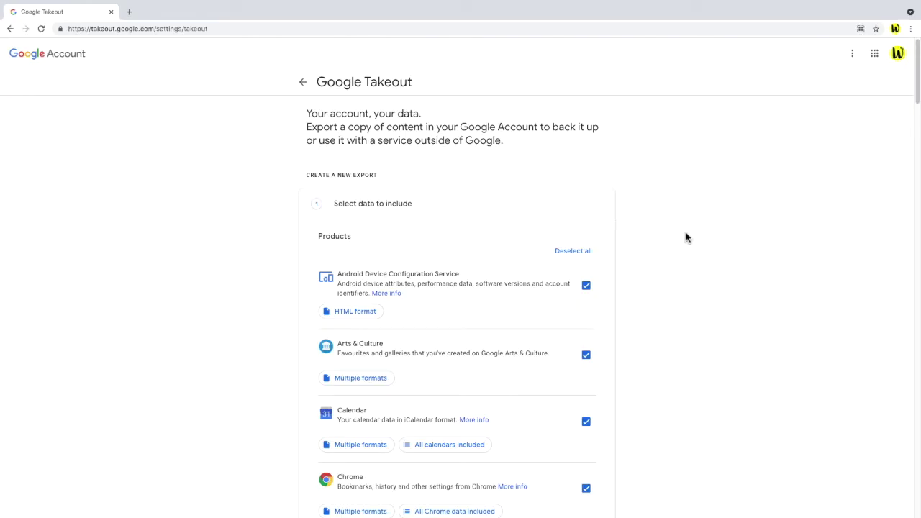
Deselect all products in the Google Takeout export
scroll(461, 288, "down", 1)
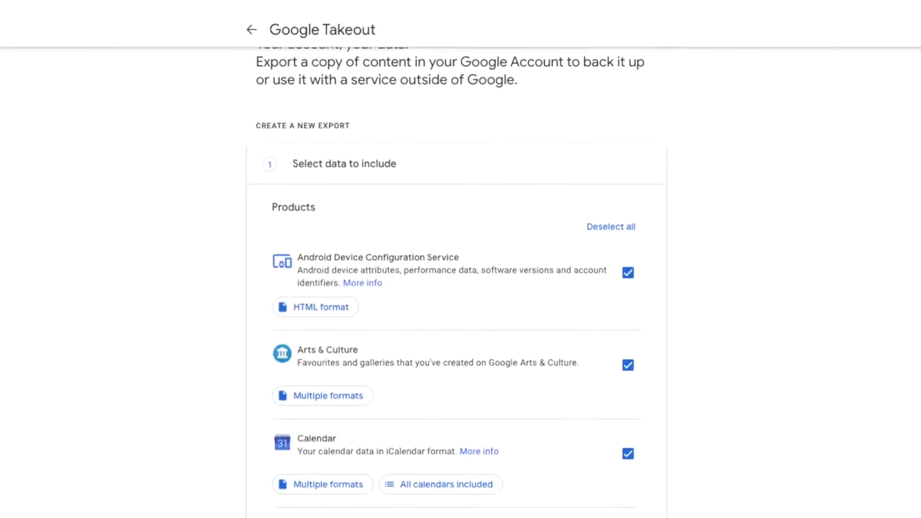
scroll(461, 288, "down", 3)
scroll(460, 288, "down", 5)
scroll(460, 288, "down", 1)
scroll(460, 288, "up", 4)
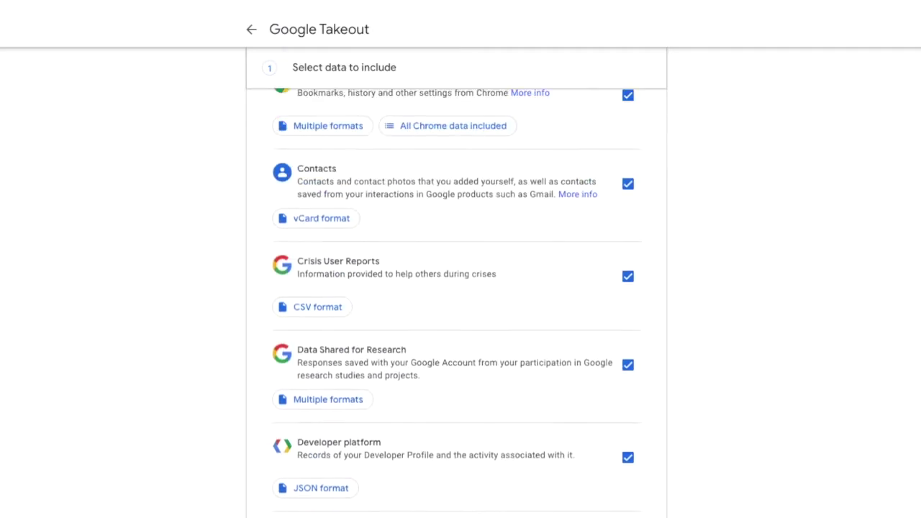
scroll(460, 288, "up", 4)
scroll(460, 287, "up", 2)
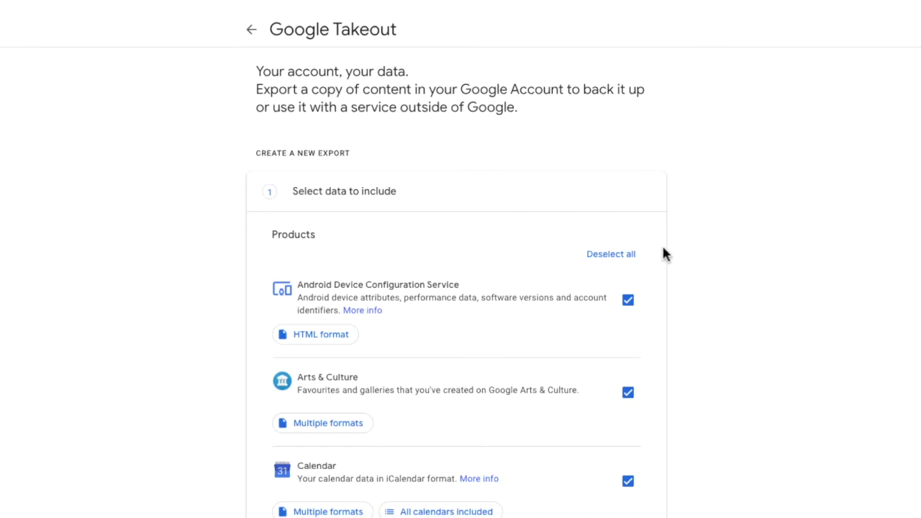
left_click(631, 262)
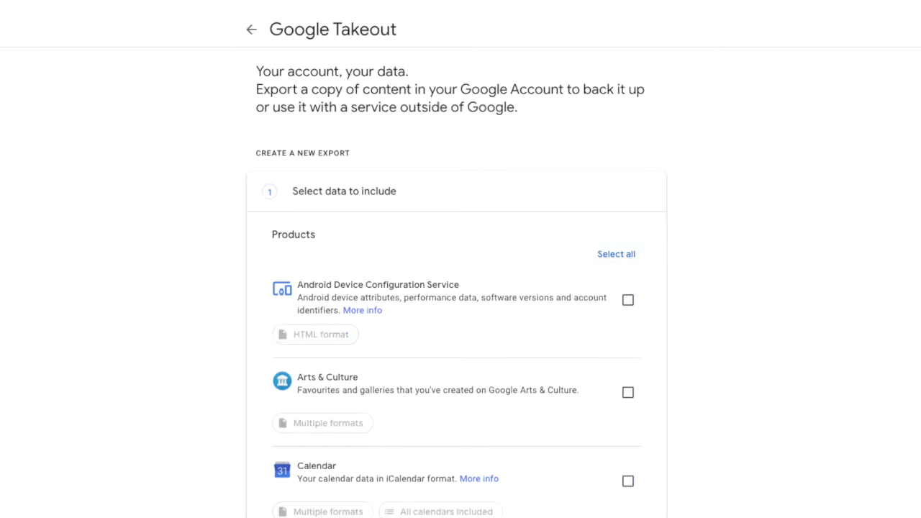
Tick Mail and view its export formats: MBOX for messages, JSON for settings
scroll(460, 288, "down", 1)
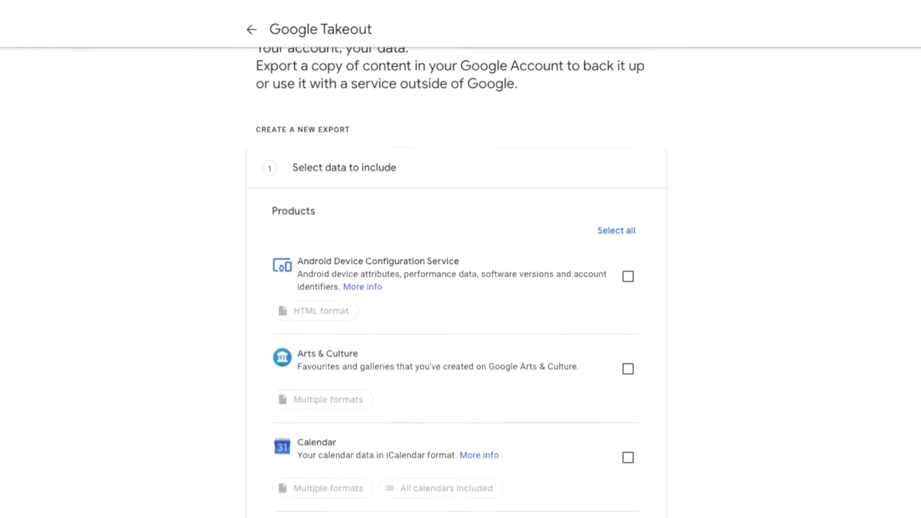
scroll(460, 288, "down", 4)
scroll(460, 287, "down", 4)
scroll(460, 288, "down", 3)
scroll(461, 287, "down", 5)
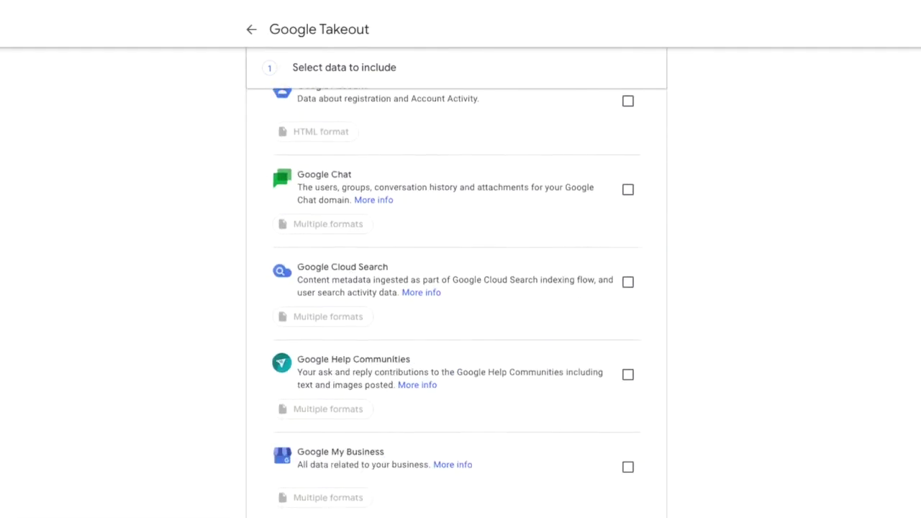
scroll(460, 287, "down", 3)
scroll(460, 288, "down", 4)
scroll(461, 288, "down", 4)
scroll(460, 288, "down", 3)
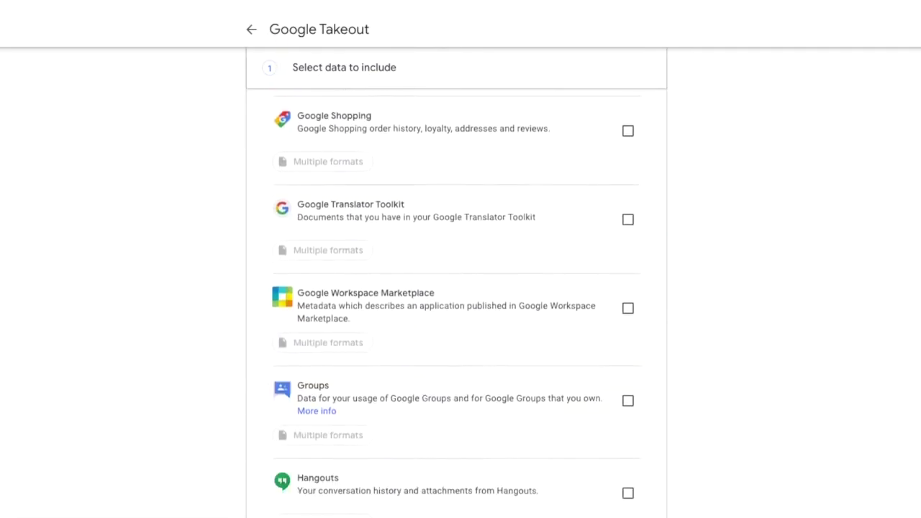
scroll(460, 288, "down", 3)
scroll(460, 288, "down", 2)
scroll(461, 287, "down", 3)
scroll(461, 288, "down", 1)
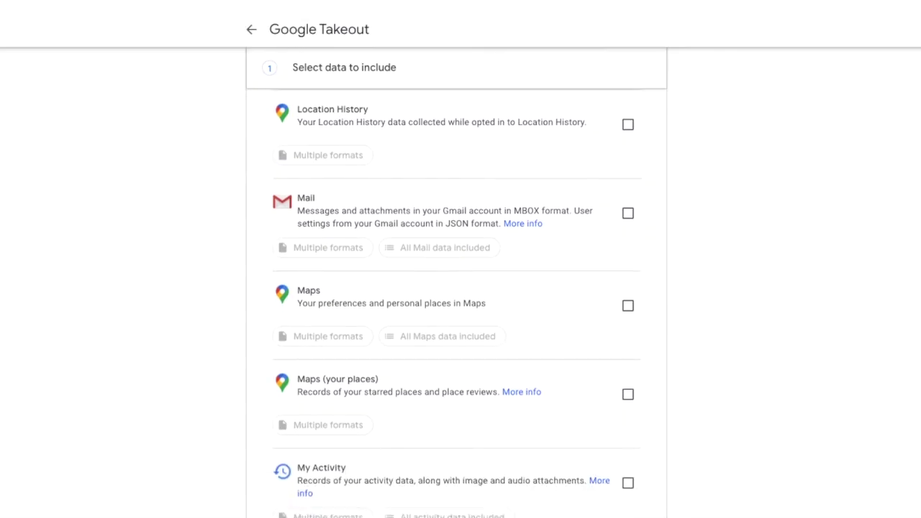
left_click(636, 218)
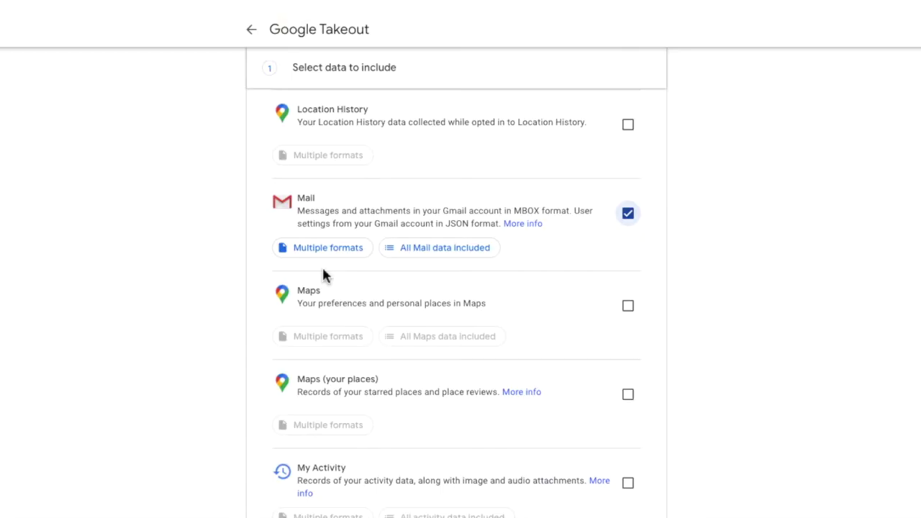
left_click(335, 249)
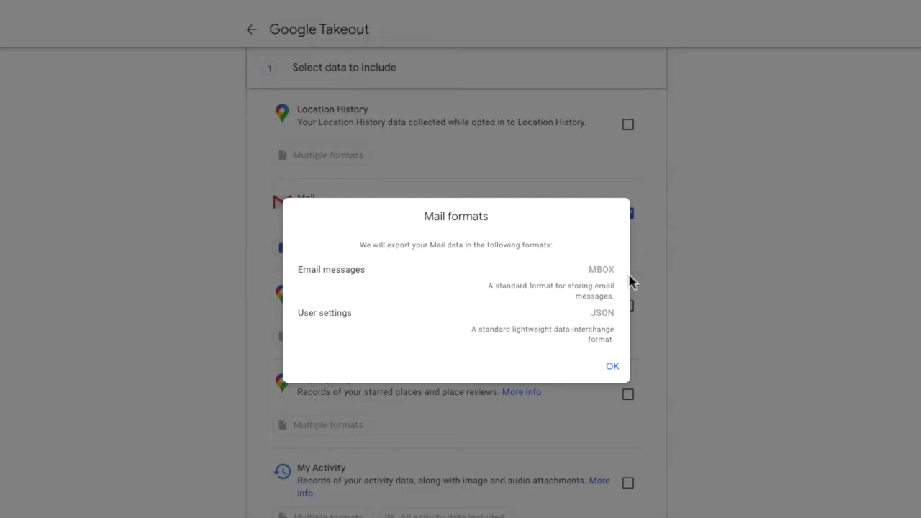
Accept the MBOX format and untick Include all messages in Mail
left_click(620, 369)
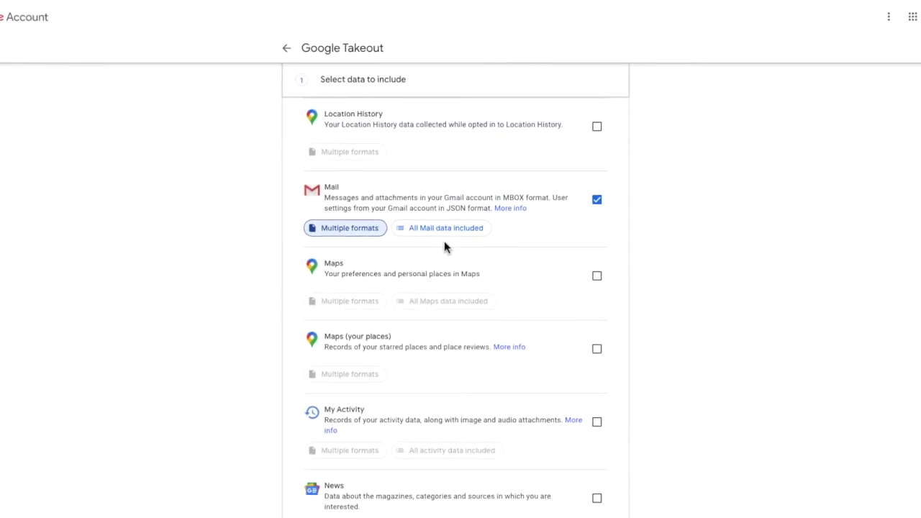
left_click(454, 230)
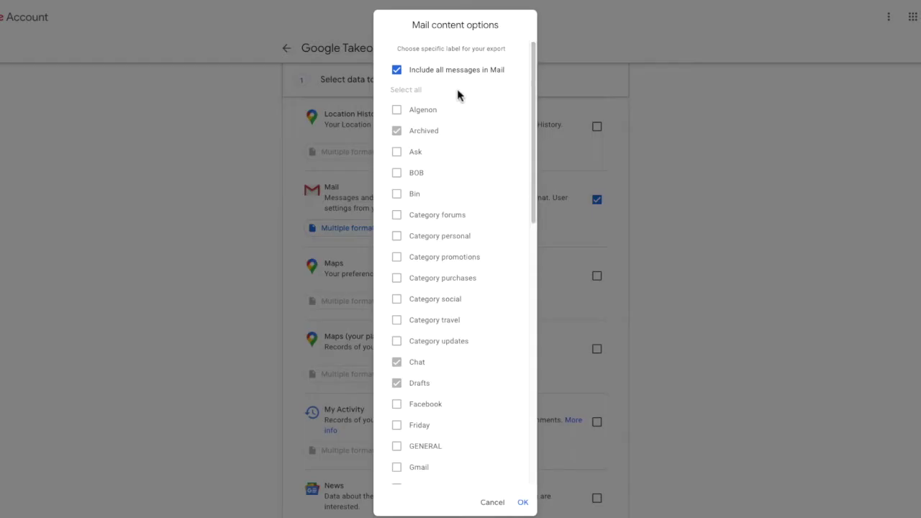
left_click(399, 72)
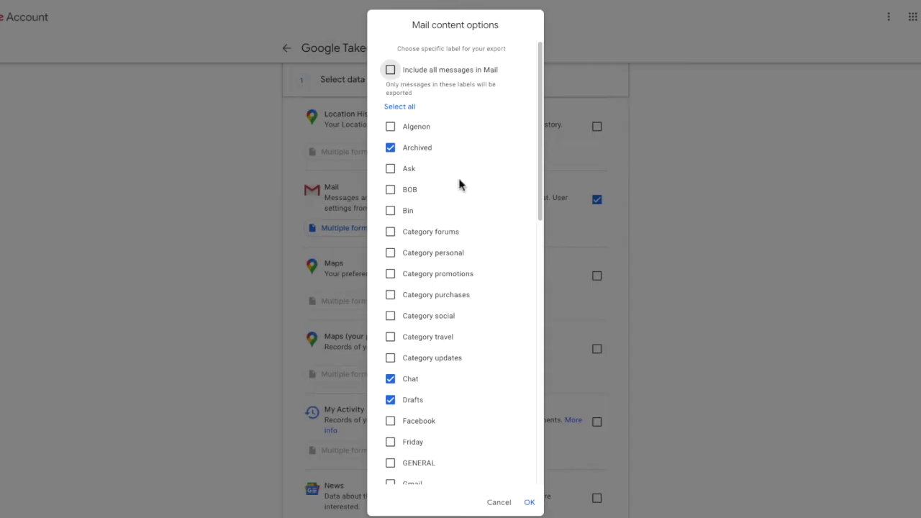
left_click_drag(540, 165, 528, 266)
Add the GENERAL, Important, LESLEY and Winter labels, giving 11 selected labels
left_click(392, 214)
left_click(392, 278)
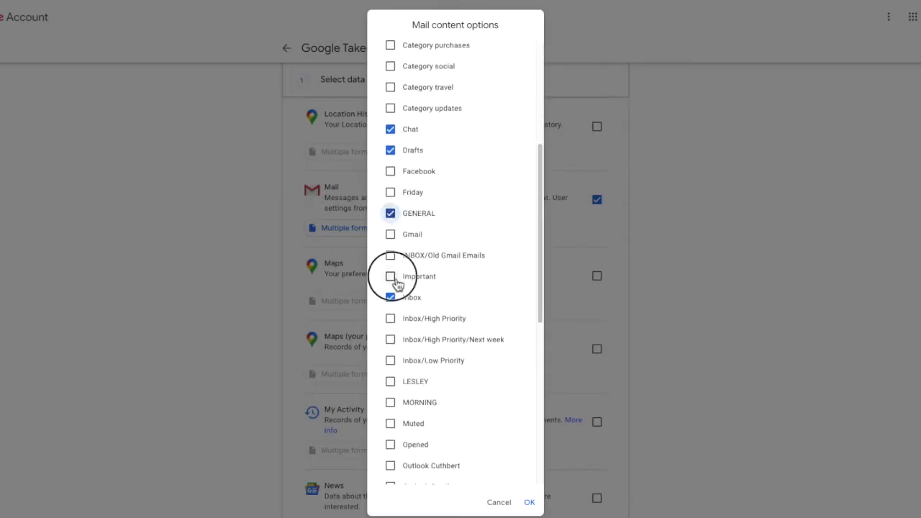
left_click(405, 385)
left_click_drag(540, 304, 513, 468)
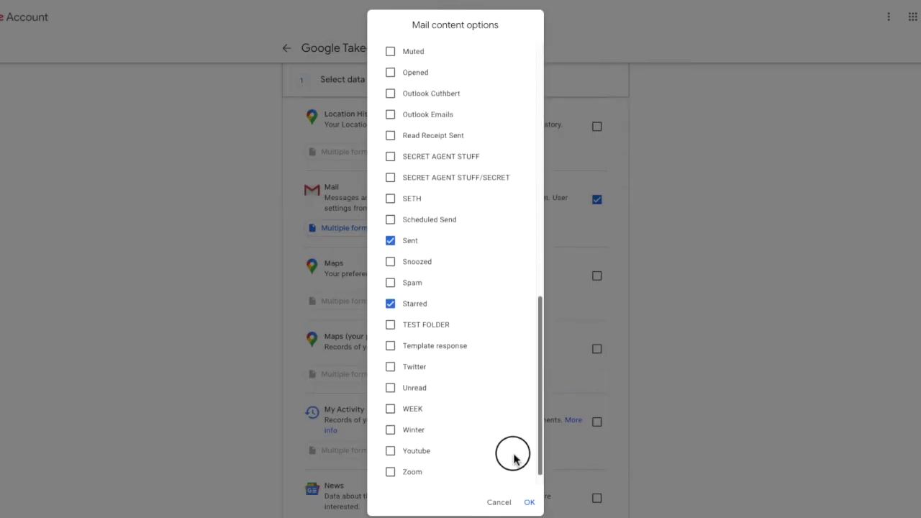
left_click(392, 412)
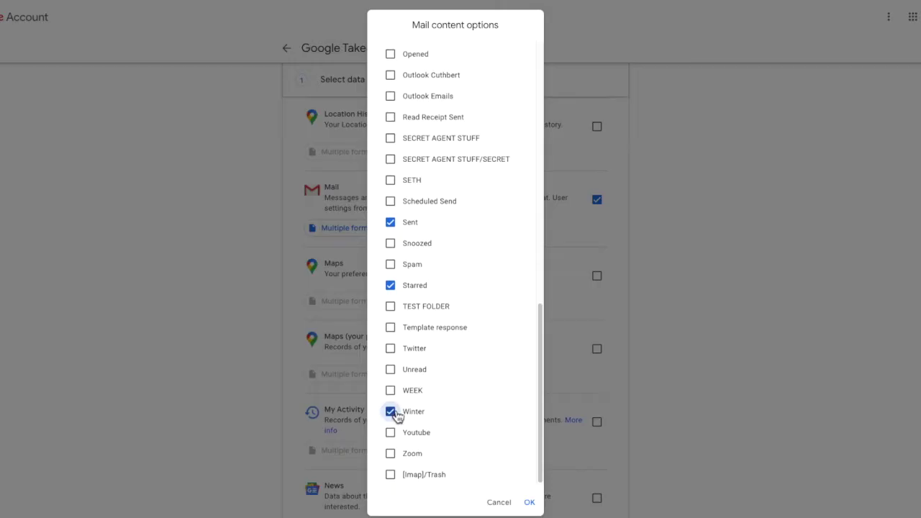
left_click(531, 503)
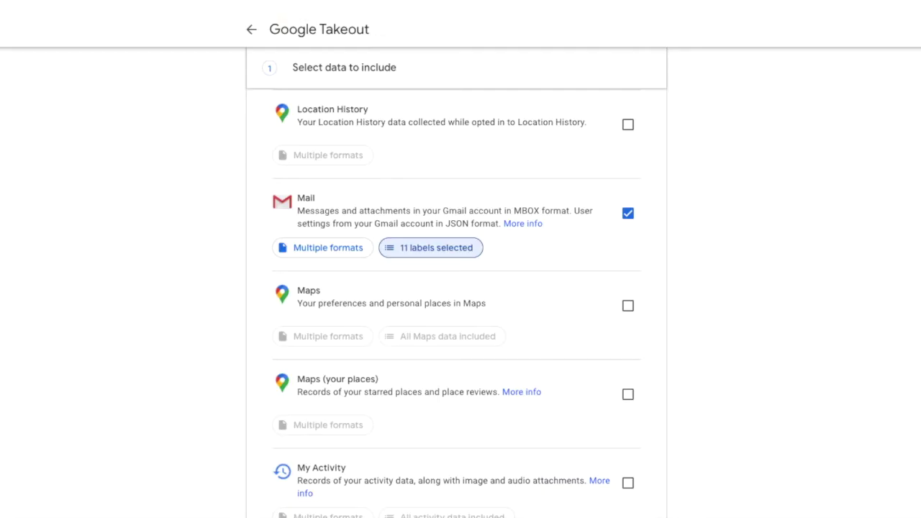
Advance to the delivery settings, keeping Send download link via email
scroll(456, 287, "down", 5)
scroll(456, 288, "down", 5)
scroll(456, 288, "down", 3)
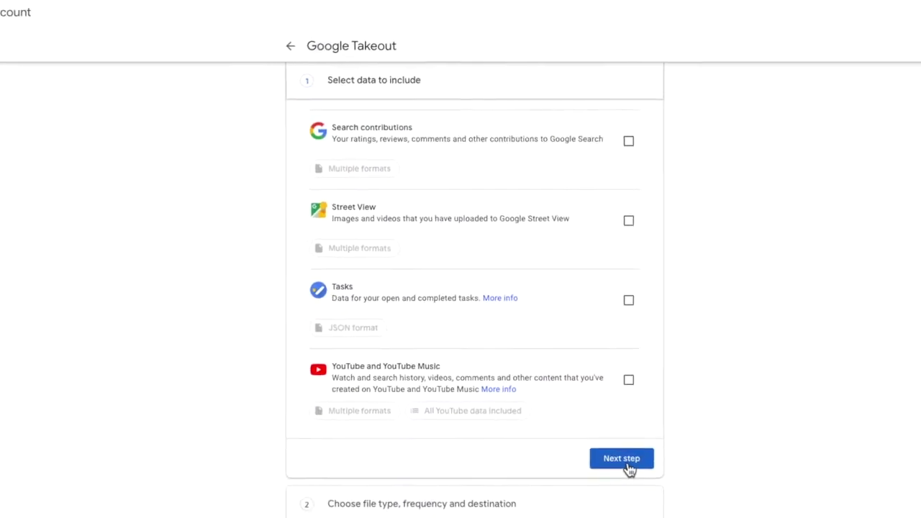
left_click(629, 455)
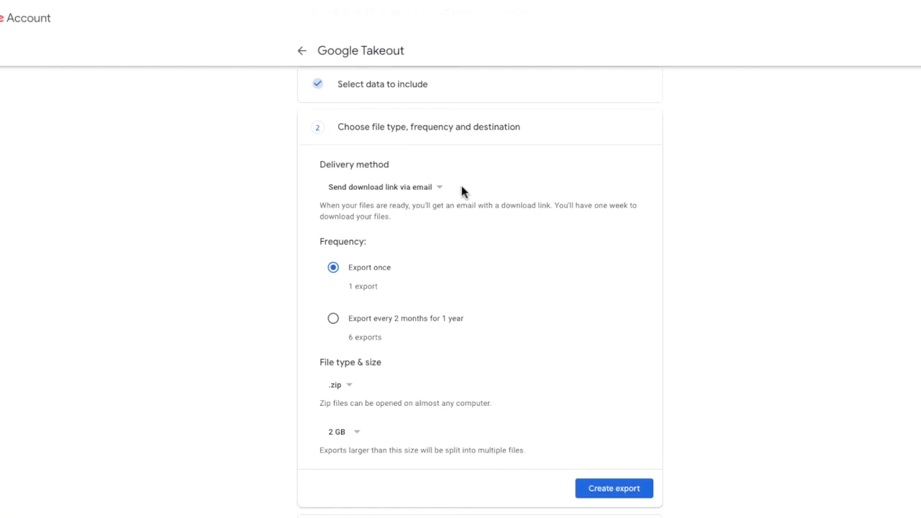
left_click(444, 191)
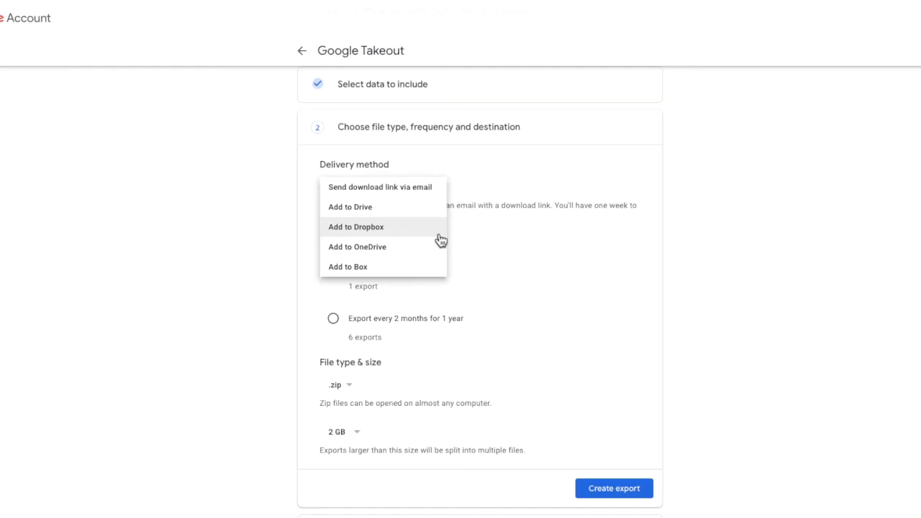
left_click(436, 189)
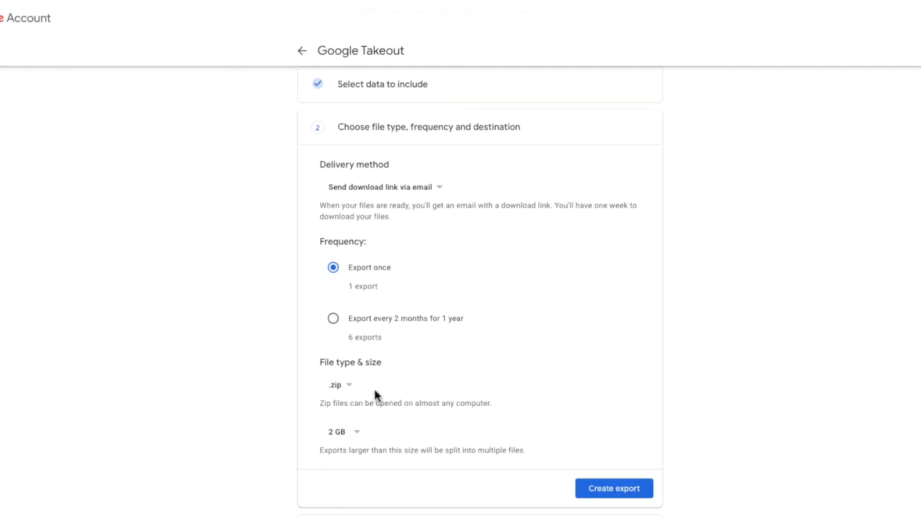
Keep .zip archives split at 2 GB and create the mail export
left_click(353, 391)
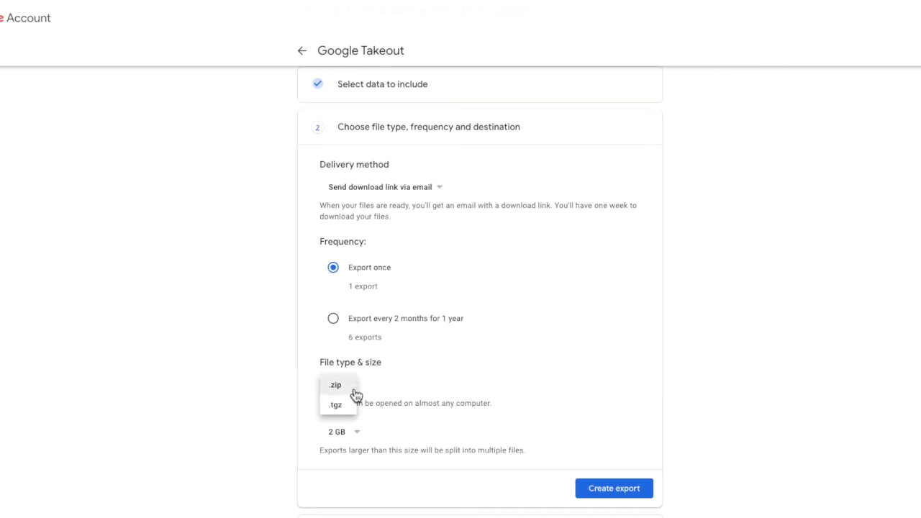
left_click(355, 394)
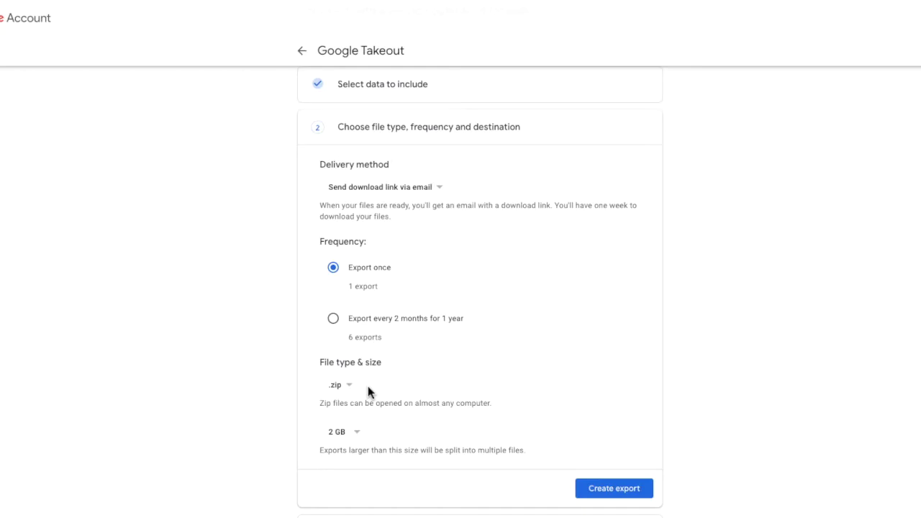
left_click(358, 433)
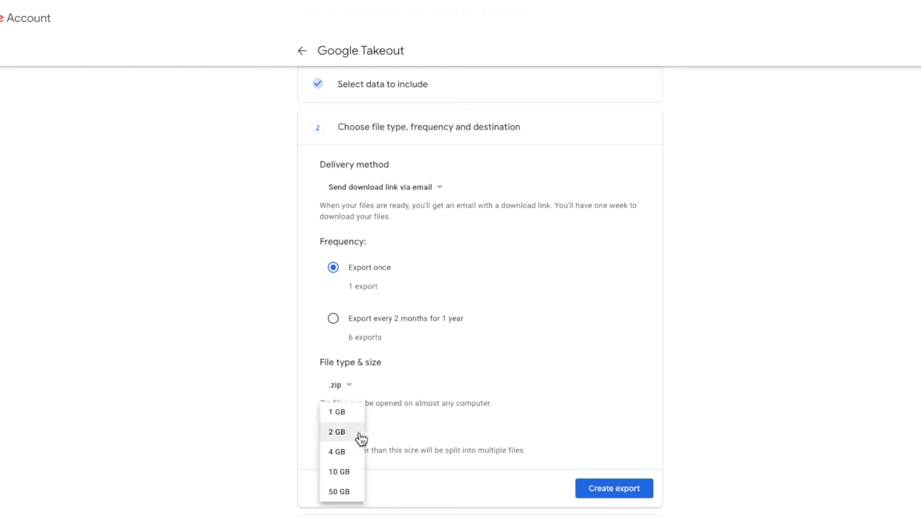
left_click(352, 492)
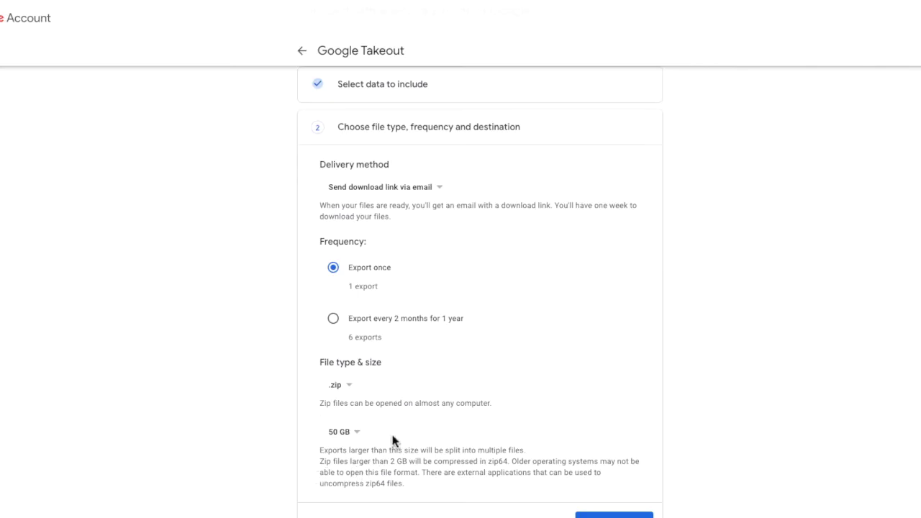
left_click(360, 438)
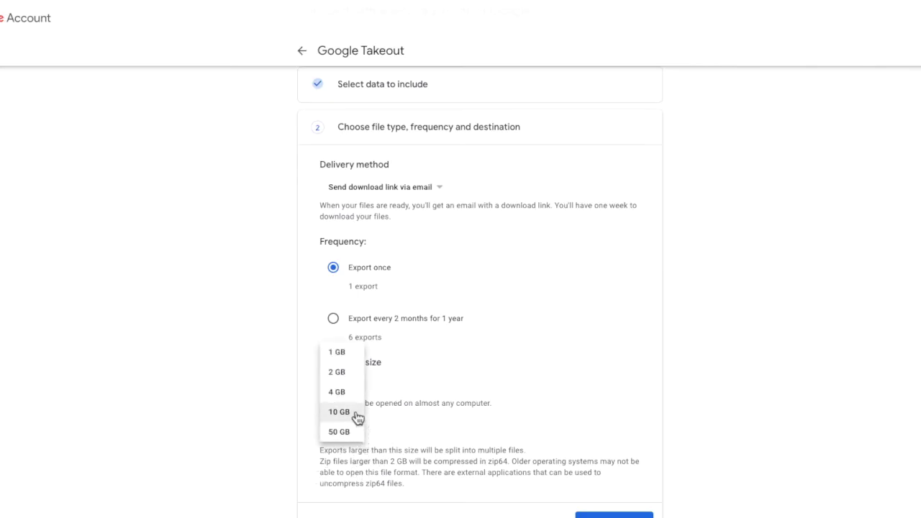
left_click(336, 372)
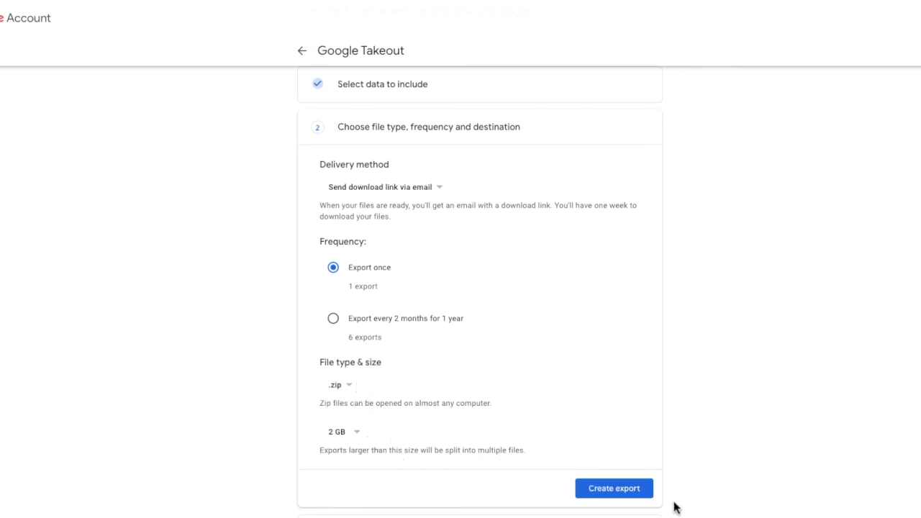
left_click(637, 496)
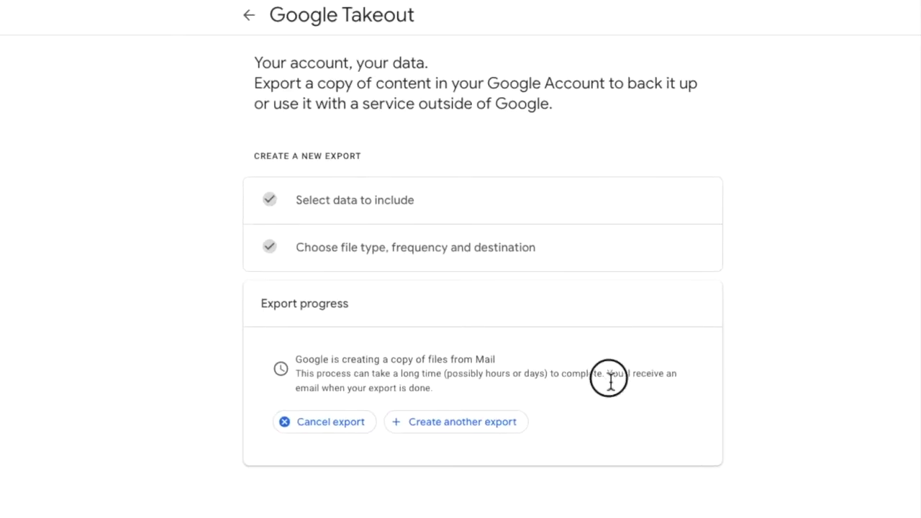
left_click_drag(608, 380, 610, 390)
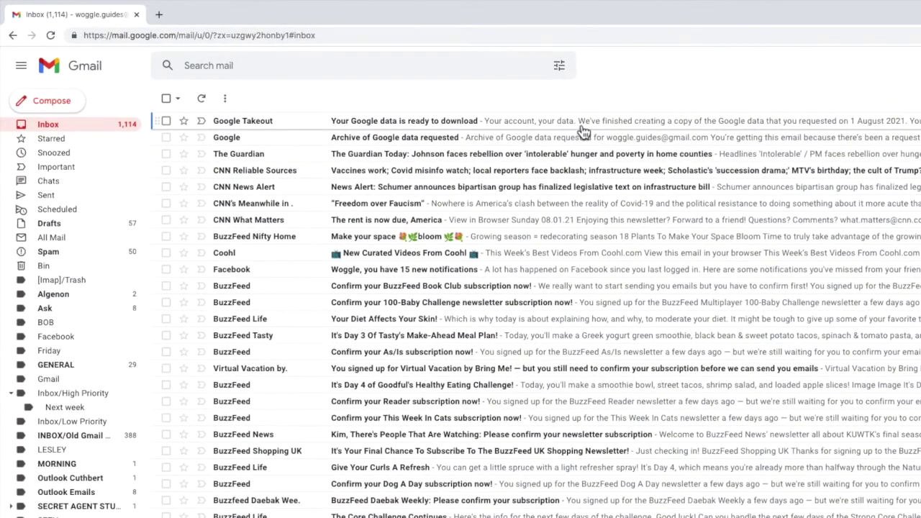
Open the newest 'Your Google data is ready to download' Takeout email
left_click(581, 124)
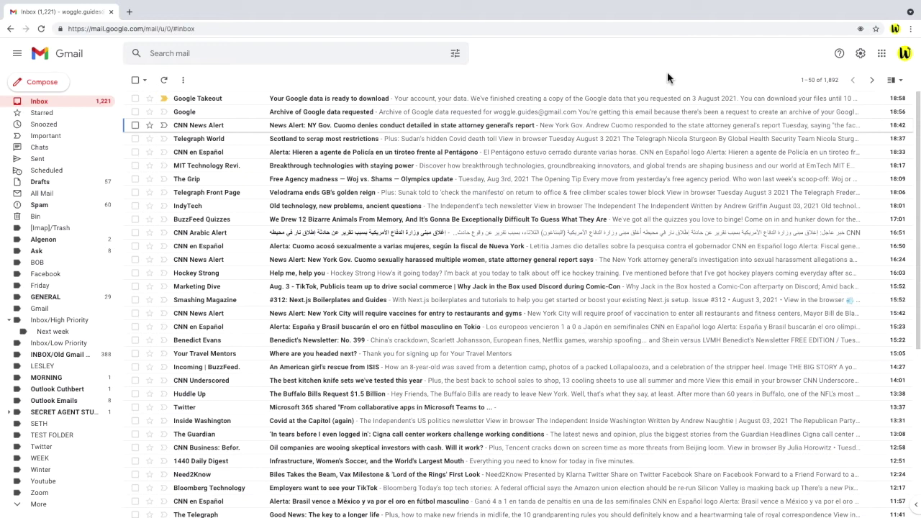
left_click(590, 98)
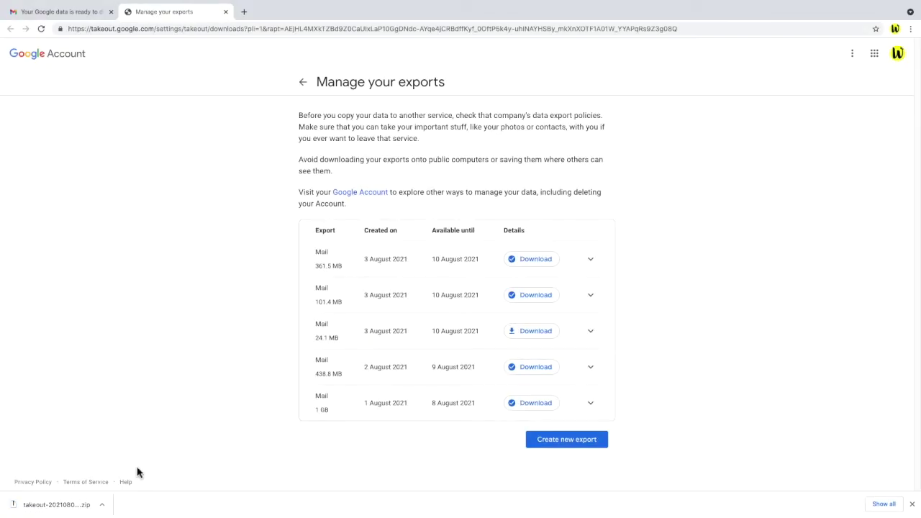
Unzip the downloaded takeout archive and move the Takeout folder to the desktop
left_click(105, 504)
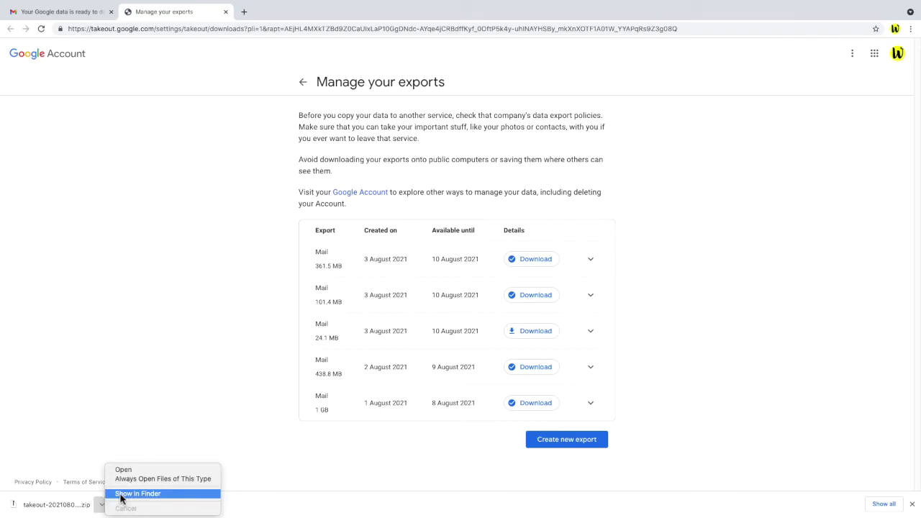
left_click(121, 495)
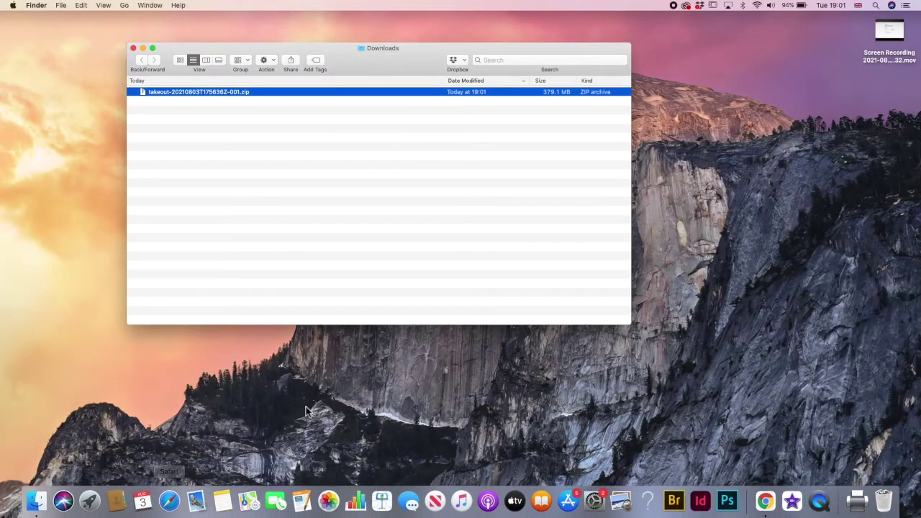
double_click(201, 97)
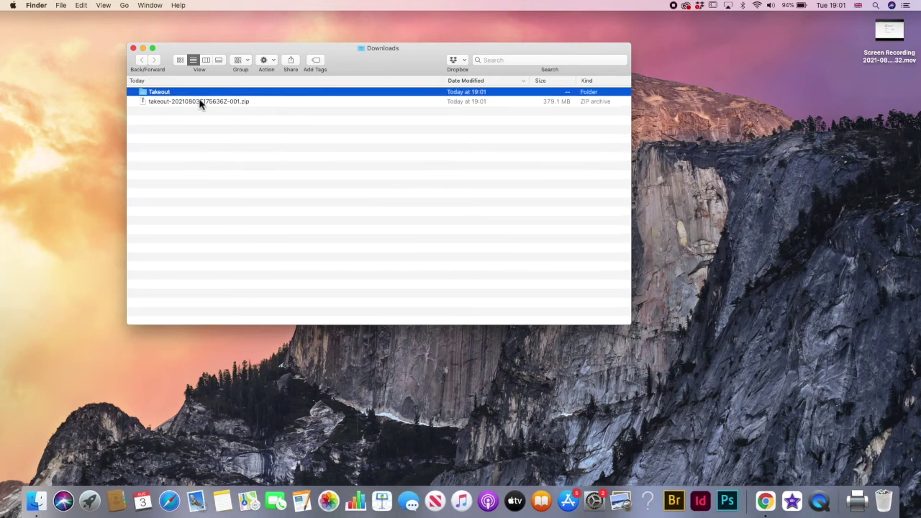
left_click_drag(170, 93, 126, 92)
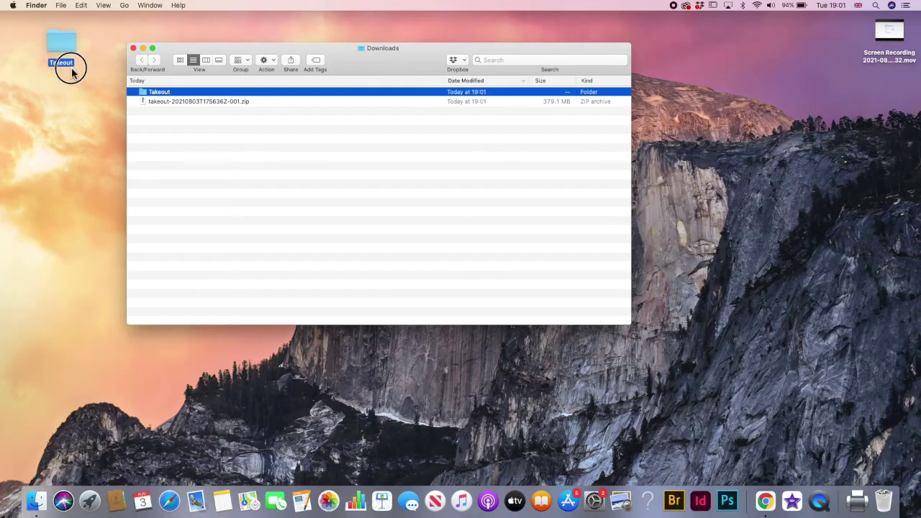
left_click_drag(126, 93, 71, 74)
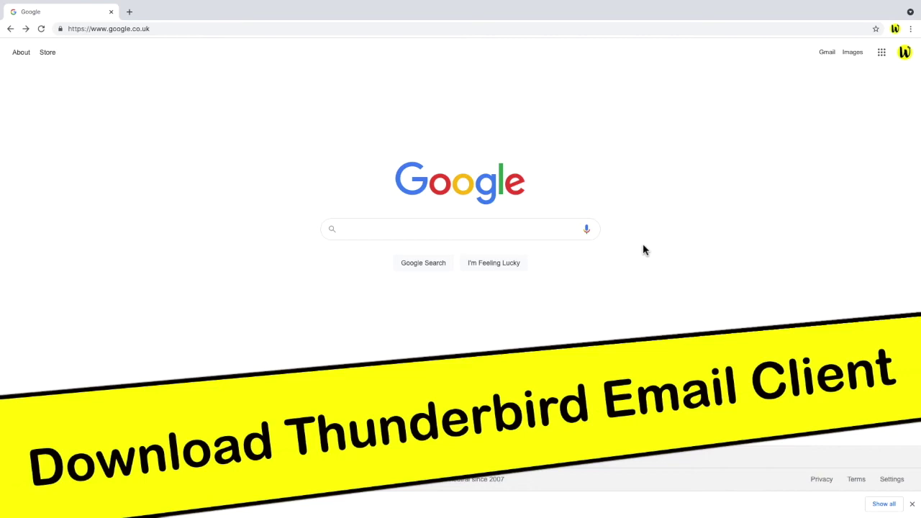
Search the web for 'Thunderbird'
left_click(487, 230)
type("Thu")
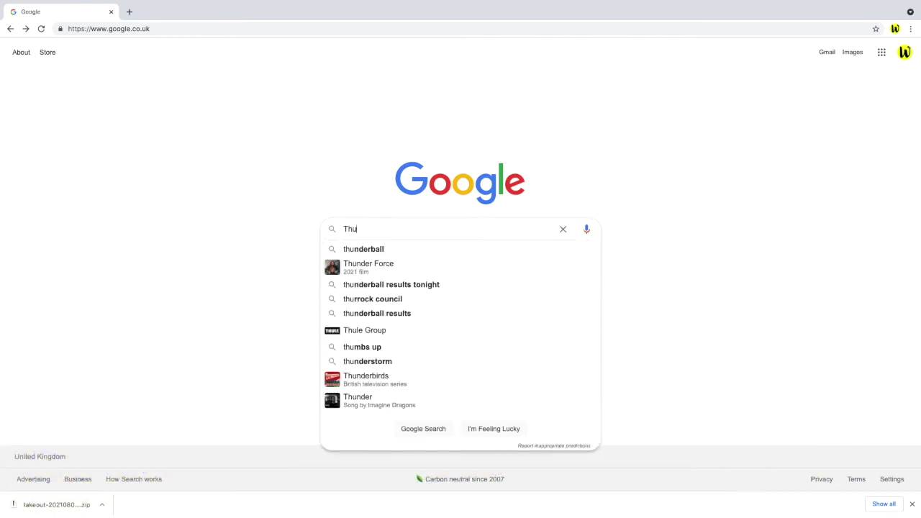
type("nderbird")
key("Return")
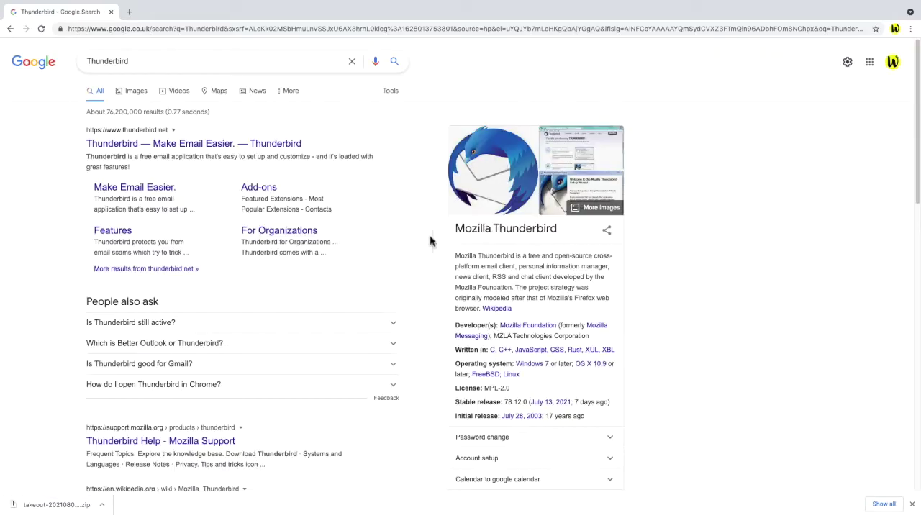
Go to thunderbird.net and start the FREE DOWNLOAD of the installer
left_click(300, 144)
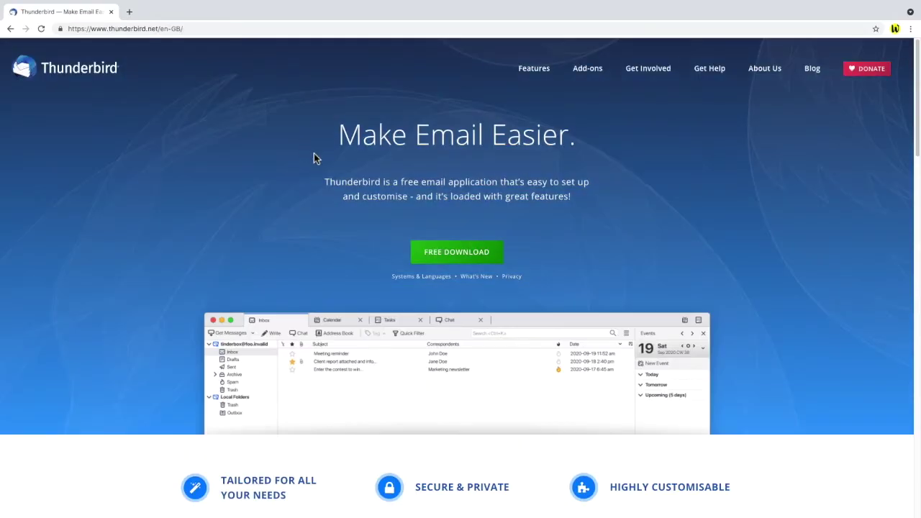
left_click(503, 260)
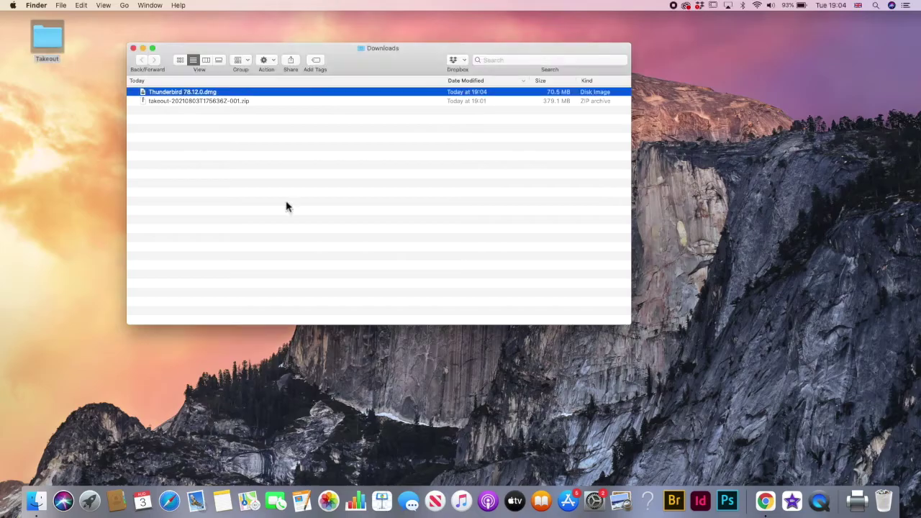
Open the Thunderbird .dmg and copy Thunderbird.app into Applications
left_click(253, 94)
double_click(253, 93)
left_click_drag(194, 183, 320, 199)
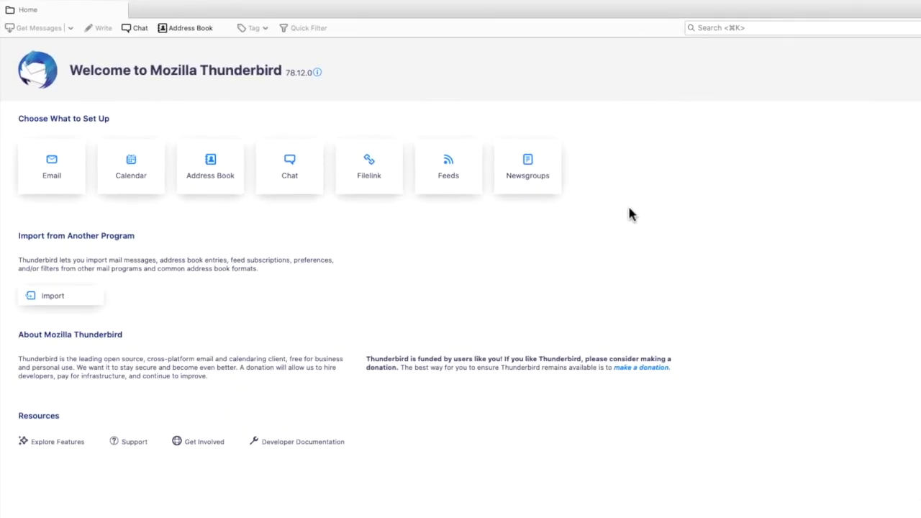
Add the Gmail account over IMAP with its display name, address and password
left_click(75, 181)
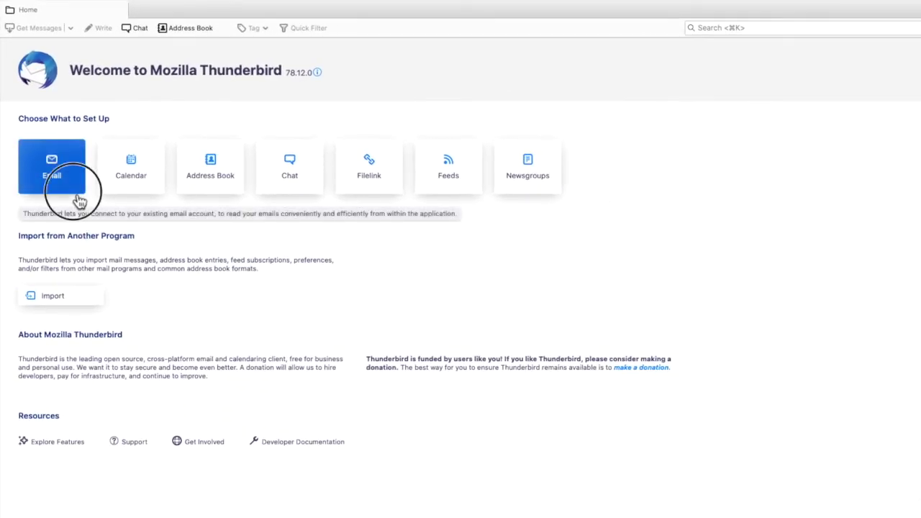
type("Woggl")
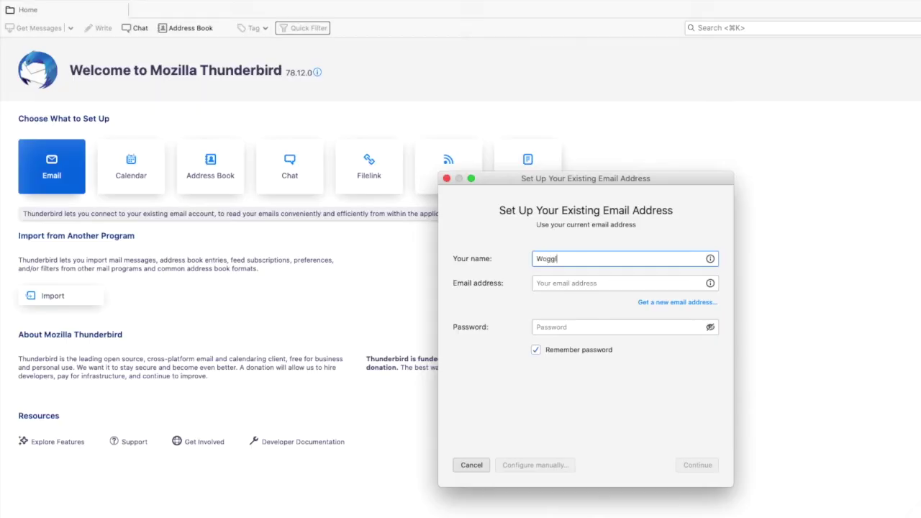
type("e")
key("Tab")
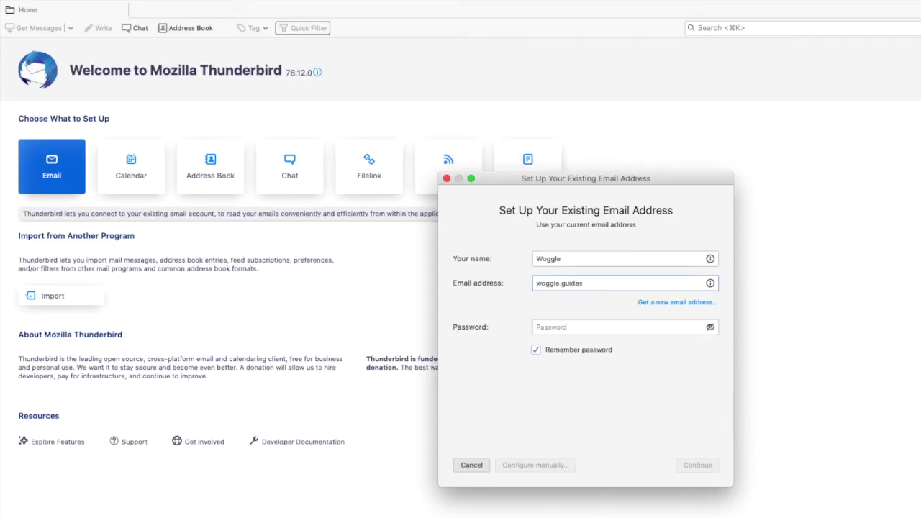
key("Tab")
type("•••••")
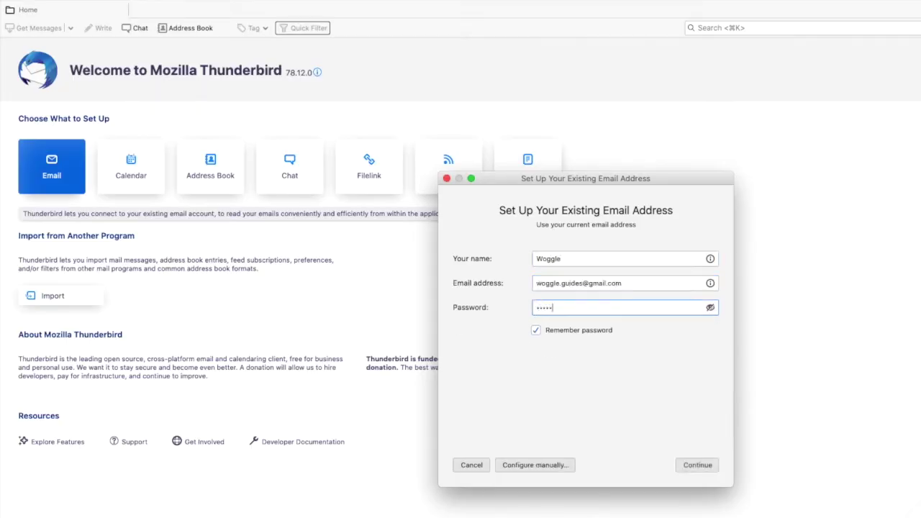
type("••••••••••••••••")
left_click(698, 471)
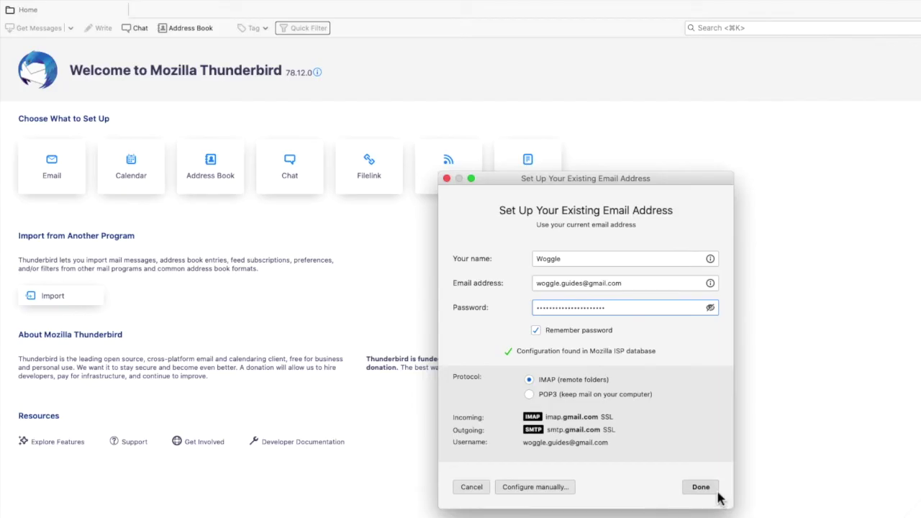
left_click(697, 487)
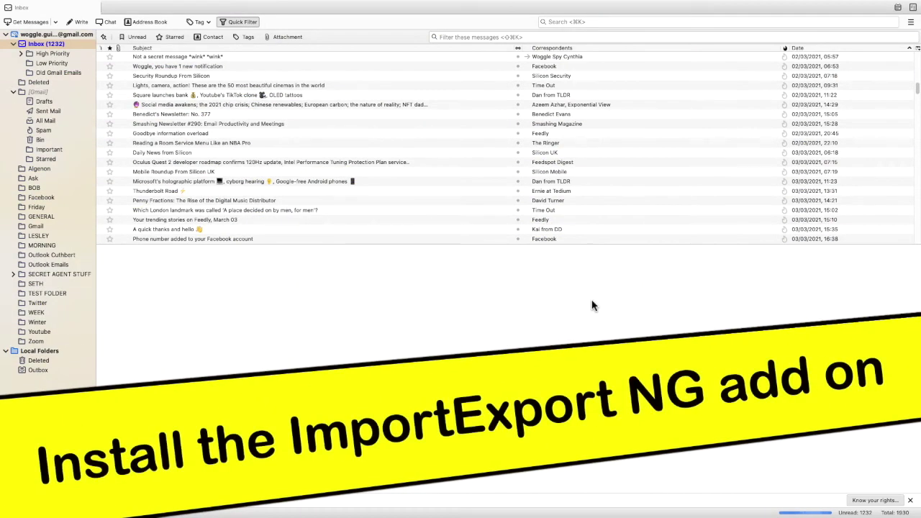
Select the 'Not a secret message' email, then open the add-ons manager from the ☰ menu
key("Up")
key("Up")
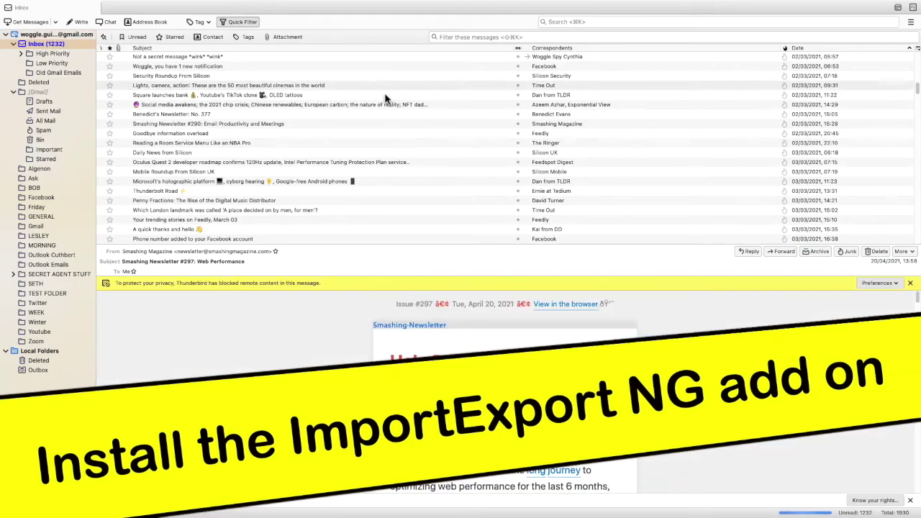
left_click(211, 59)
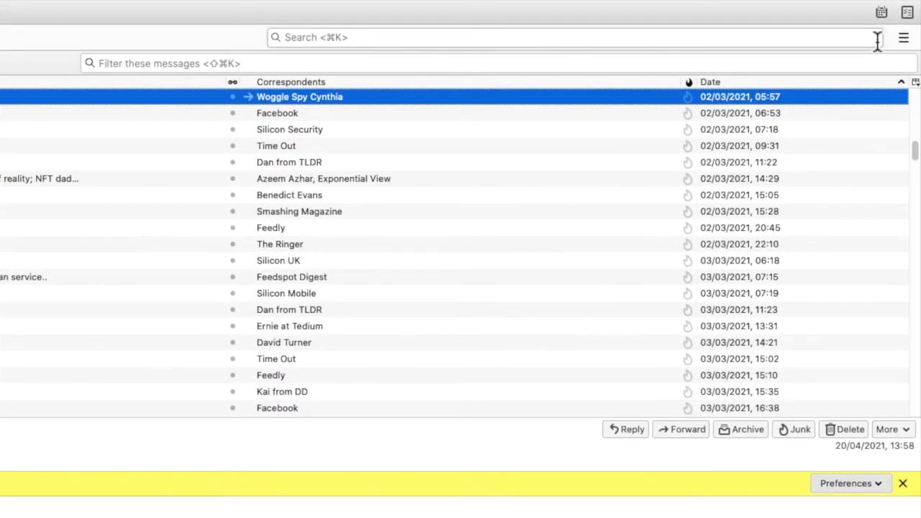
left_click(903, 37)
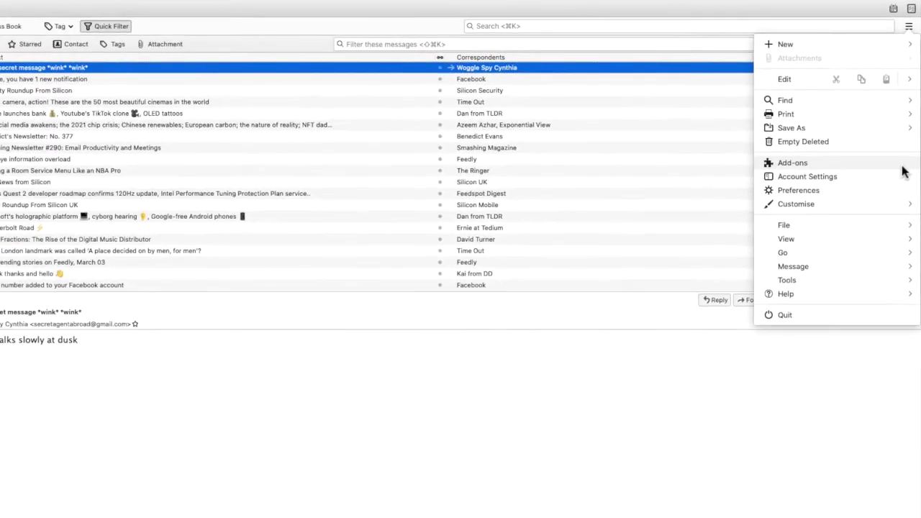
left_click(895, 237)
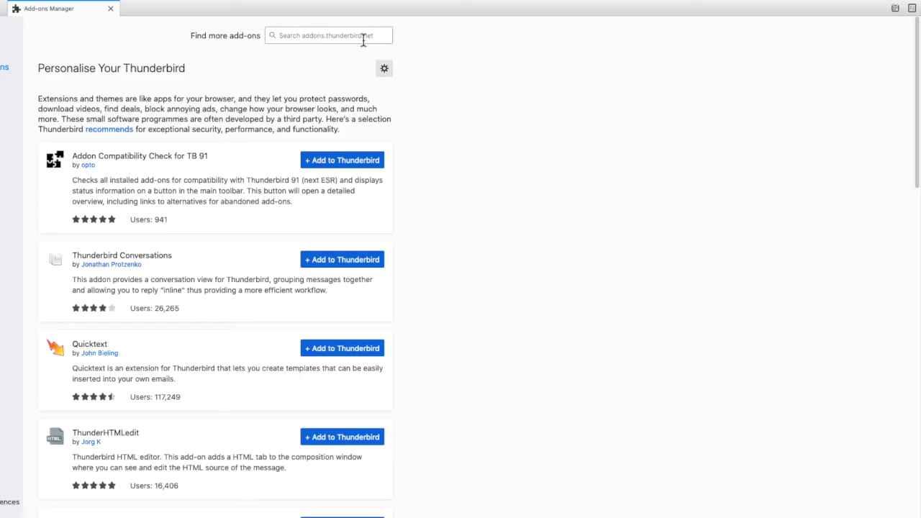
Search the add-ons site for 'import' and install ImportExportTools NG, granting its permissions
left_click(361, 36)
type("import")
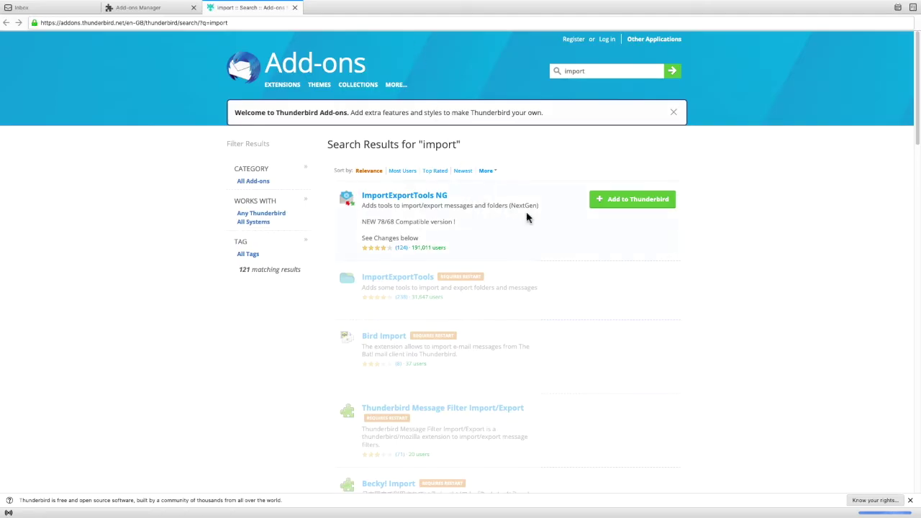
left_click(617, 211)
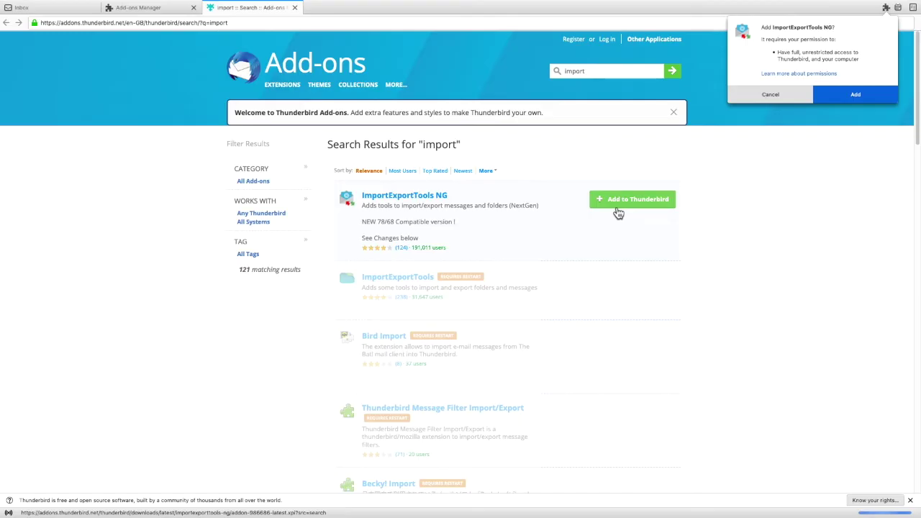
left_click(835, 99)
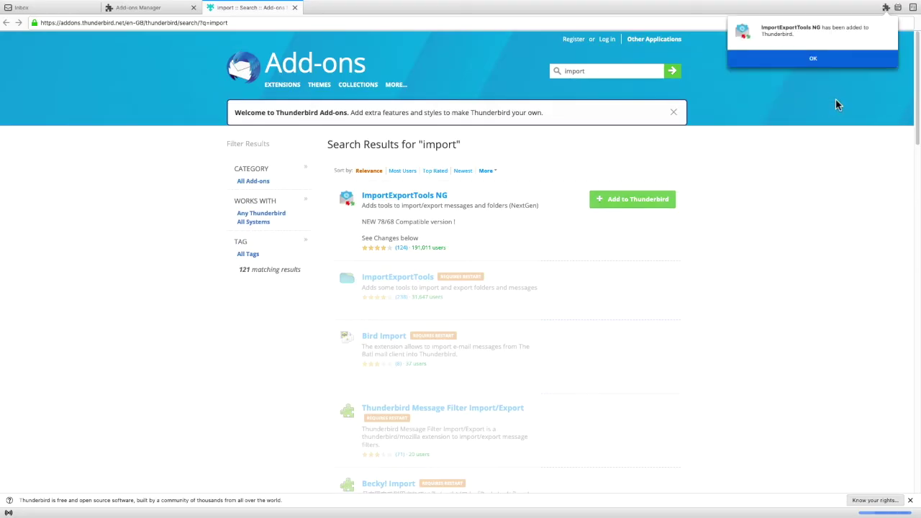
left_click(828, 65)
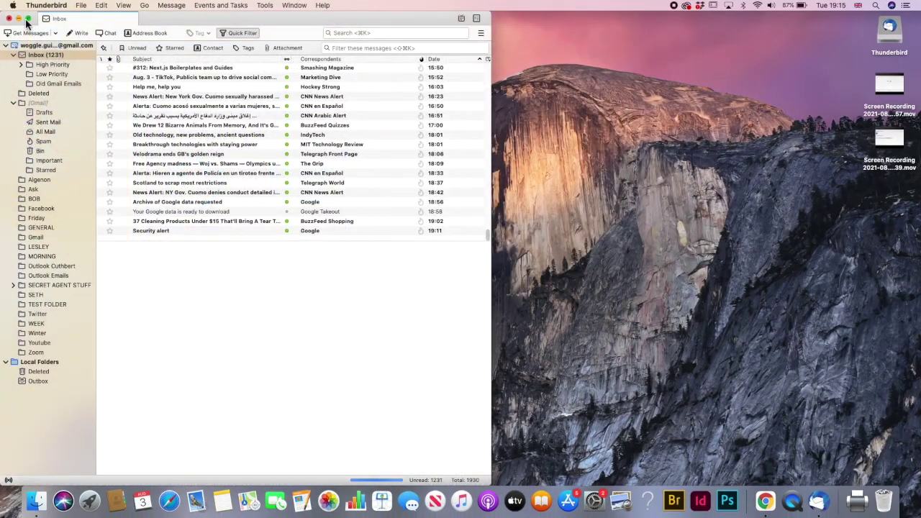
Maximise the Thunderbird window to full screen and show the Local Folders account page
left_click(28, 19)
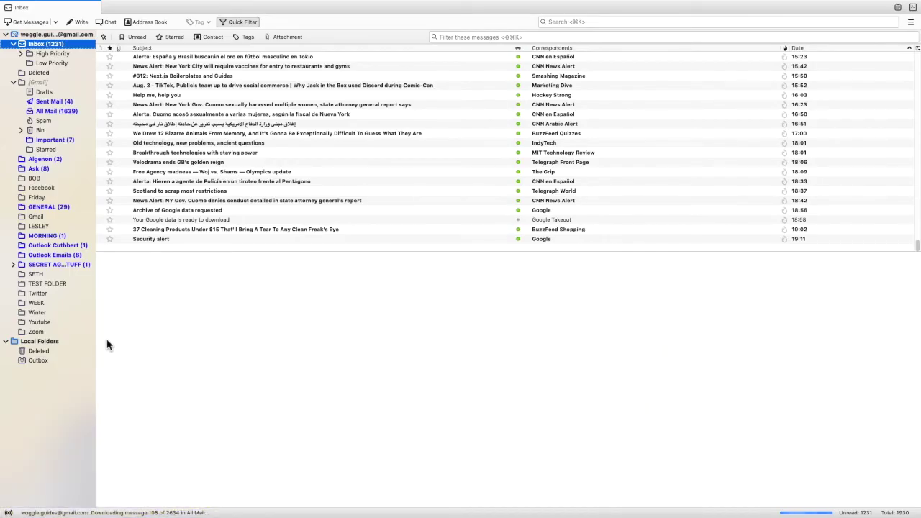
left_click(79, 341)
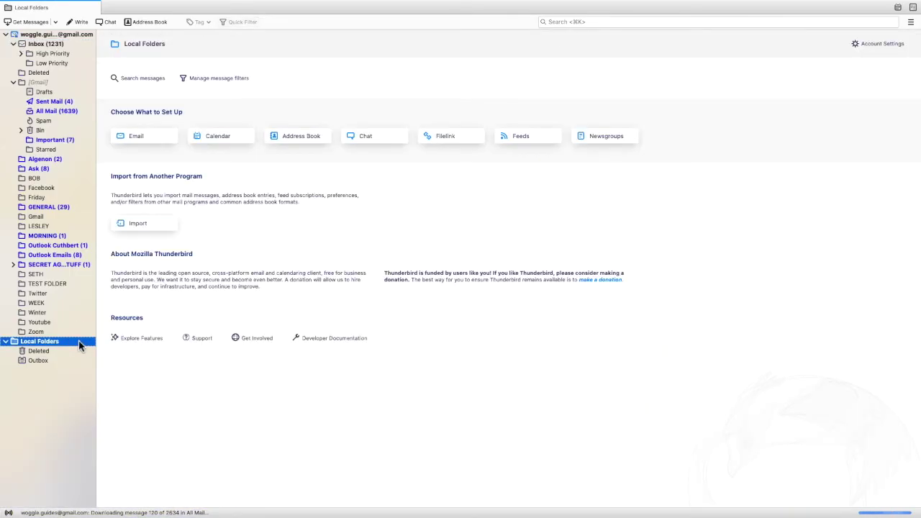
Start ImportExportTools NG's Import mbox file on Local Folders, choosing direct mbox import
right_click(80, 344)
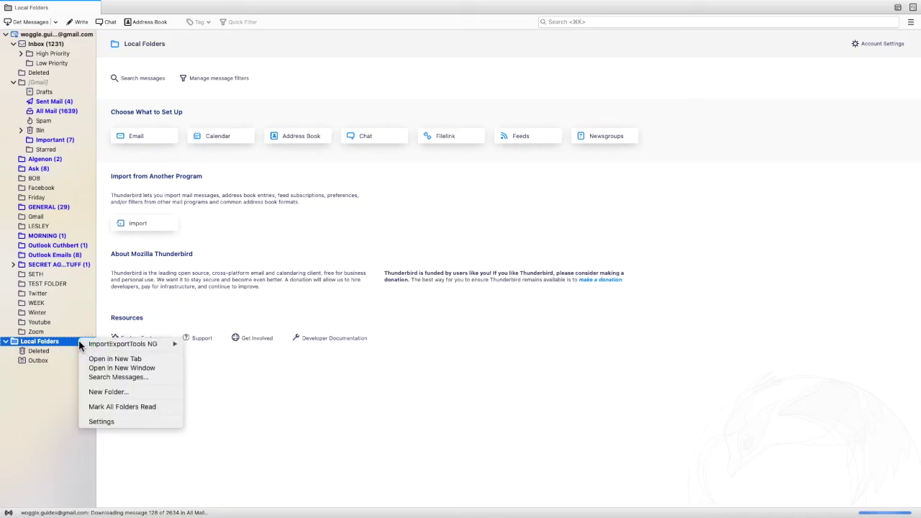
mouse_move(123, 344)
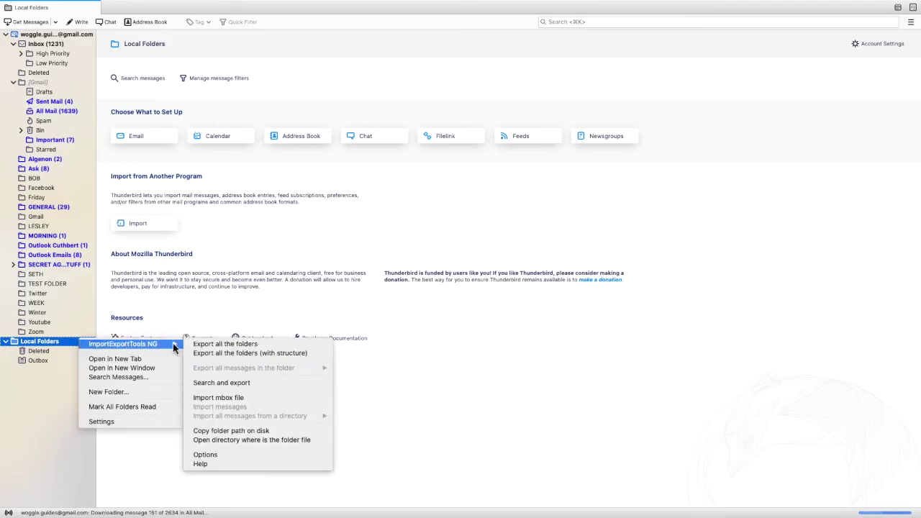
left_click(189, 399)
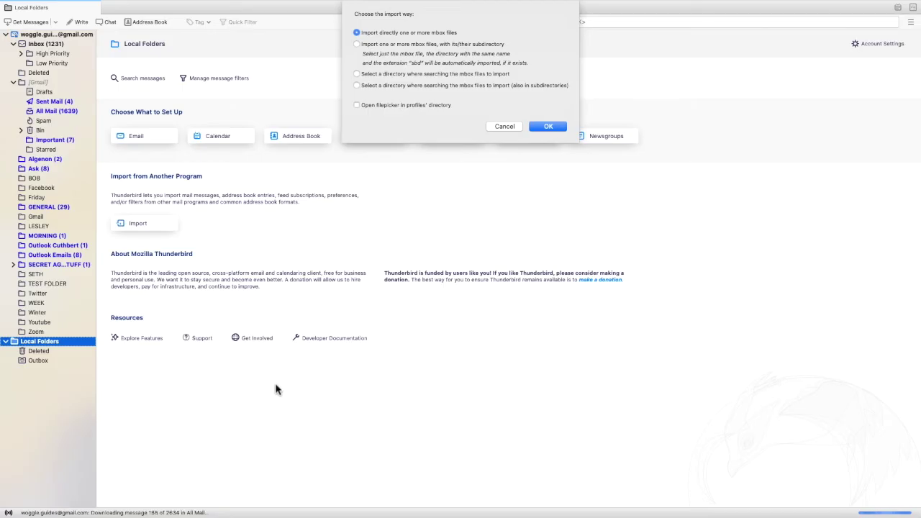
left_click(555, 128)
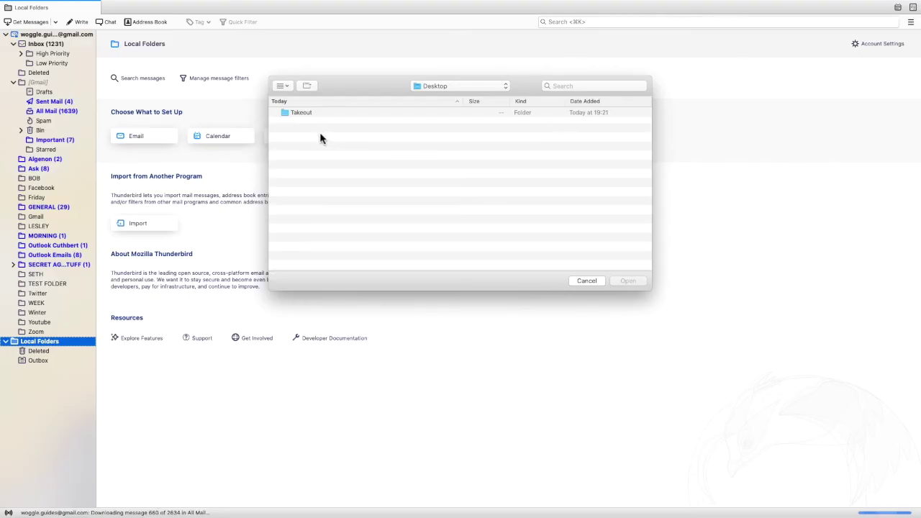
Import 'All mail Including Spam and Trash.mbox' from Desktop > Takeout > Mail and view its messages
double_click(306, 115)
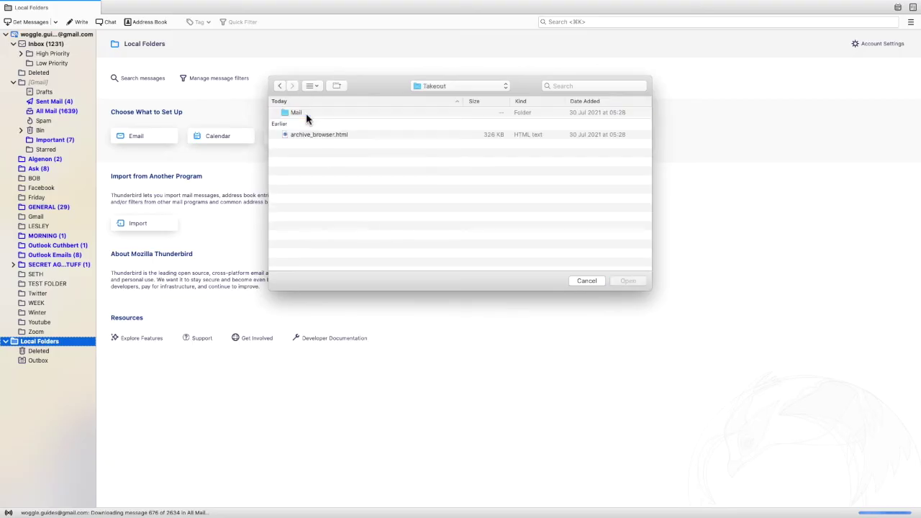
double_click(298, 114)
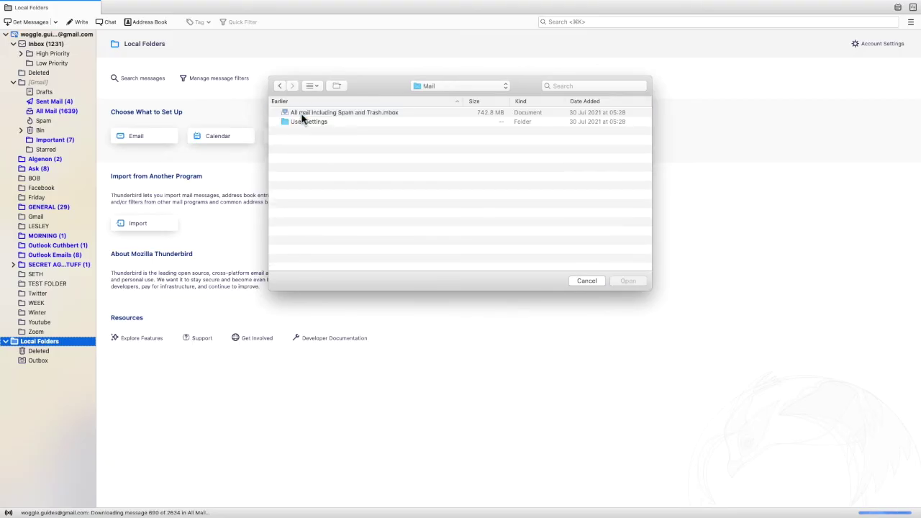
left_click(405, 115)
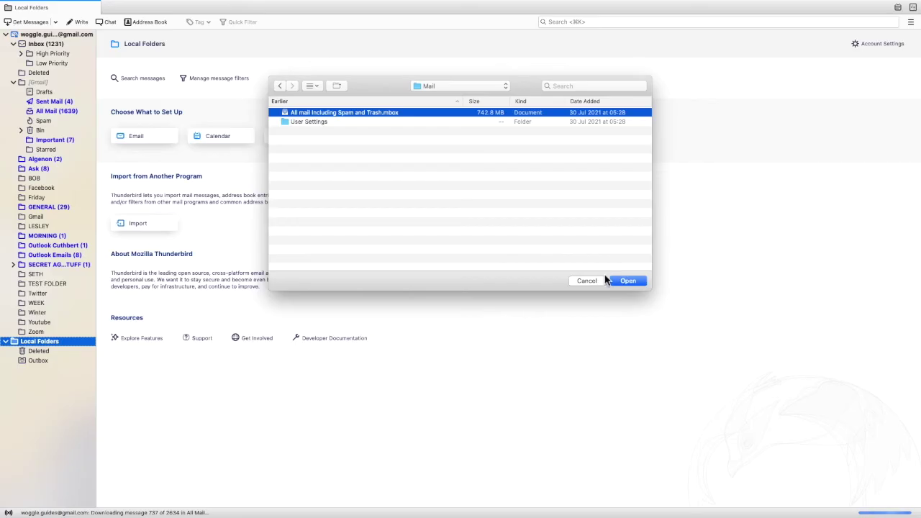
left_click(618, 281)
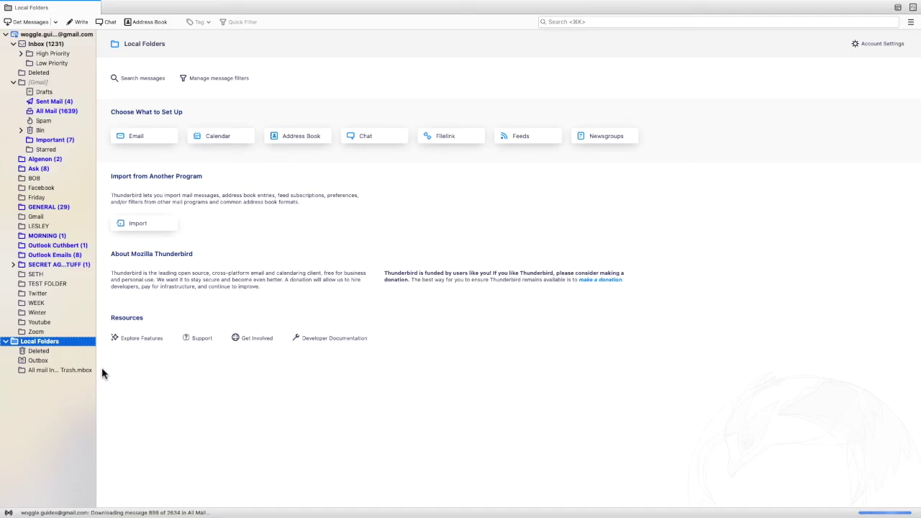
left_click(86, 370)
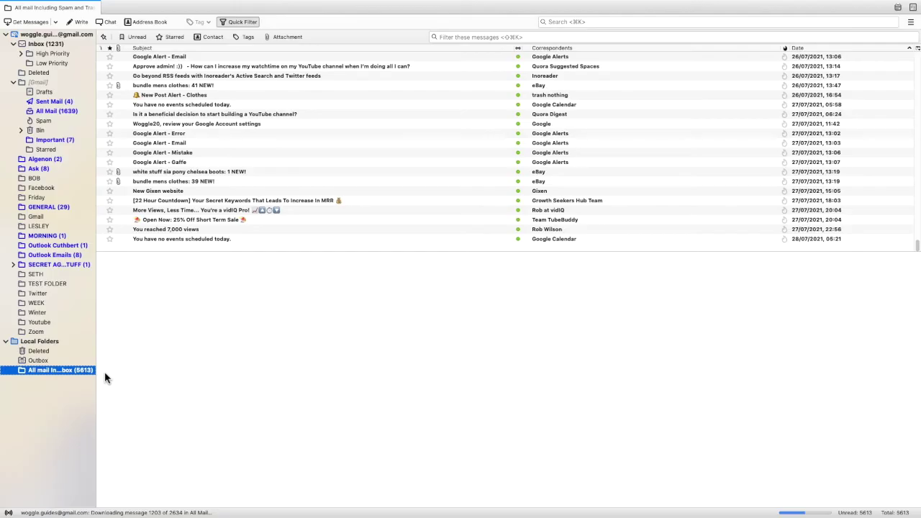
Rename the imported All mail folder in Local Folders to 'Old Gmail Emails'
right_click(84, 372)
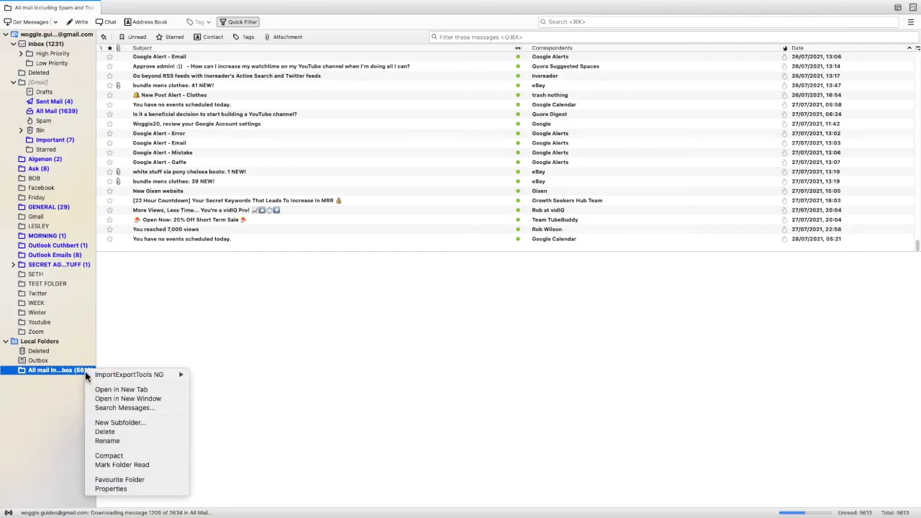
left_click(98, 441)
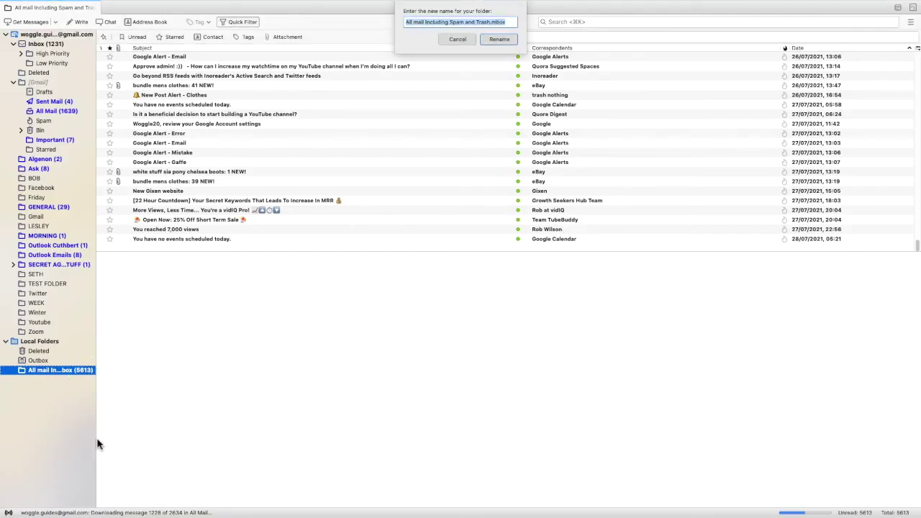
type("Old Gmail Emails")
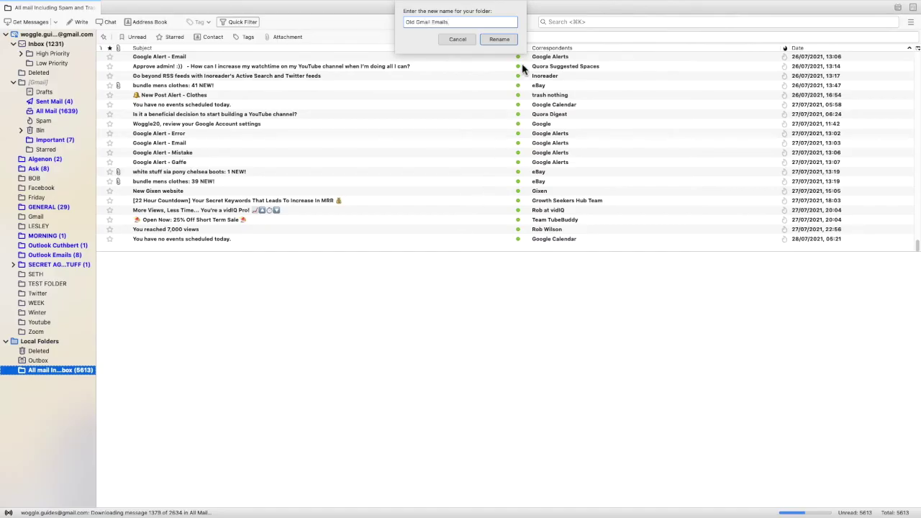
left_click(499, 39)
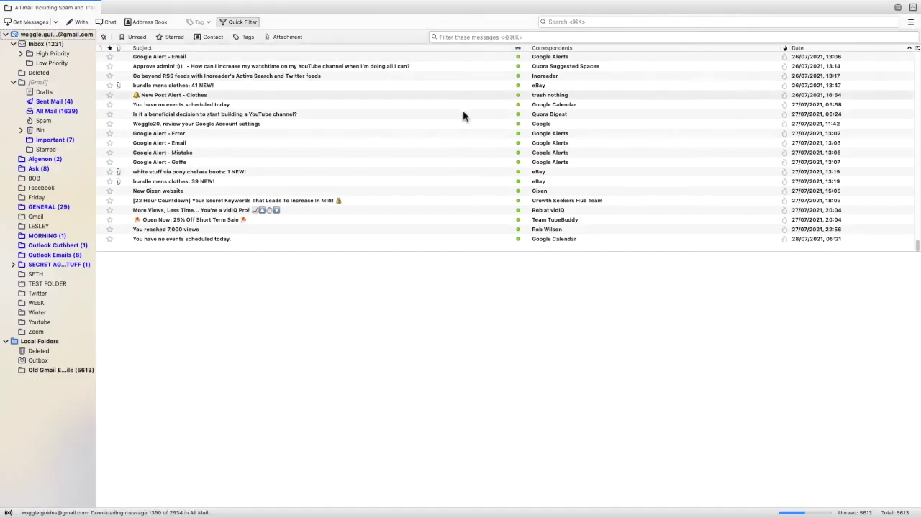
Drag the Old Gmail Emails folder from Local Folders onto the Gmail account's Inbox
left_click(78, 371)
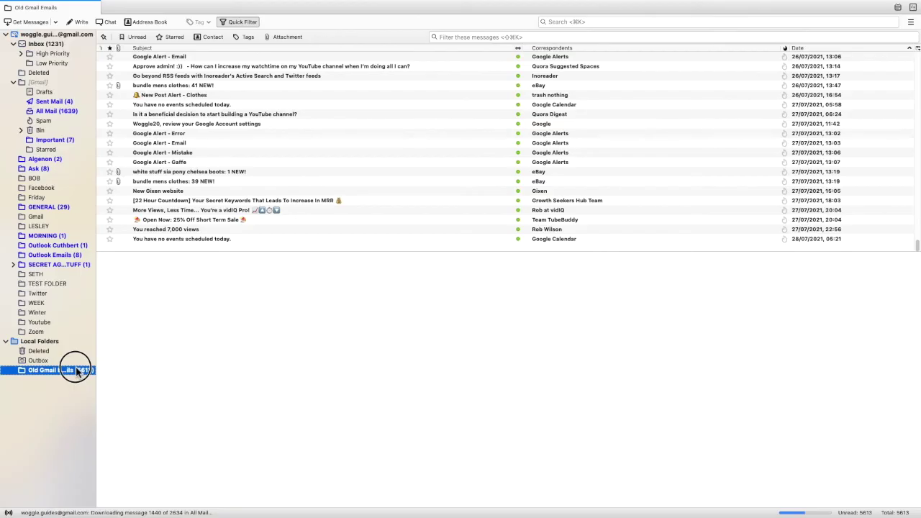
left_click_drag(77, 371, 79, 128)
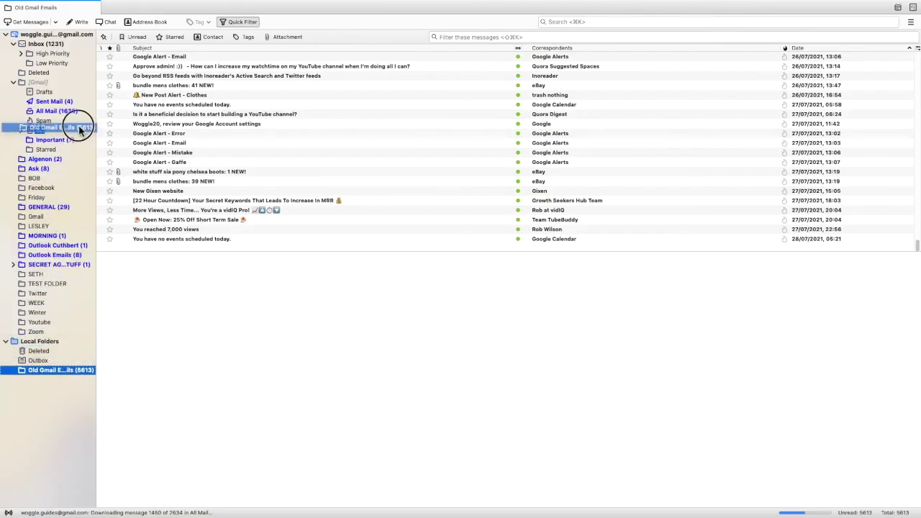
left_click_drag(79, 128, 76, 48)
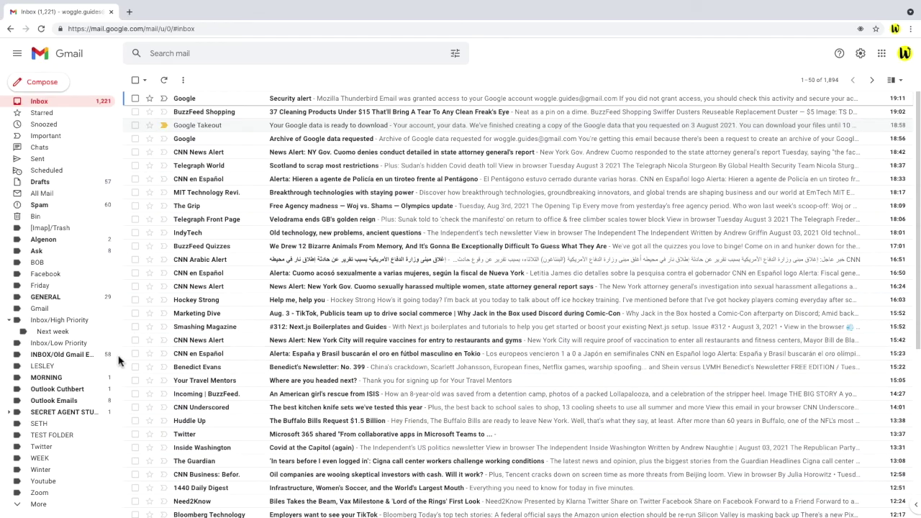
Open the INBOX/Old Gmail Emails label and drag the Google Alert - Error conversation onto Ask
left_click(79, 358)
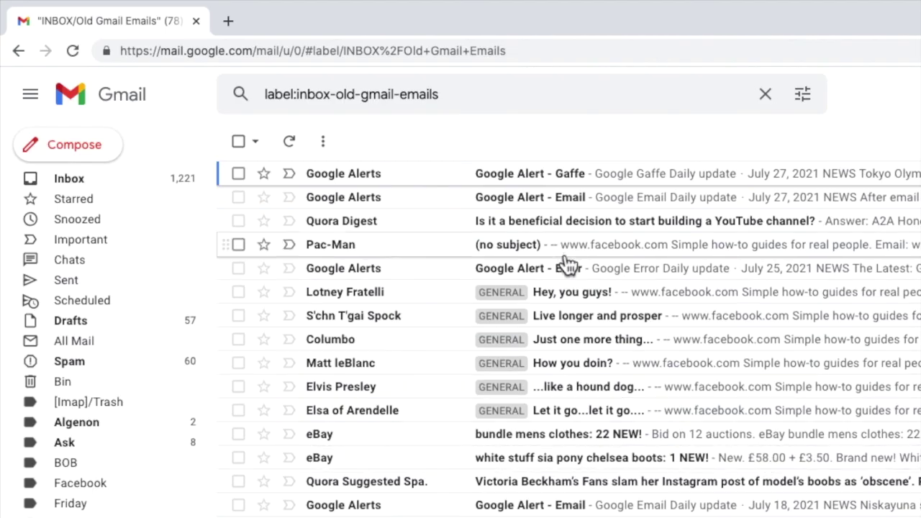
mouse_move(568, 275)
left_mouse_down()
mouse_move(166, 270)
mouse_move(69, 391)
left_mouse_up()
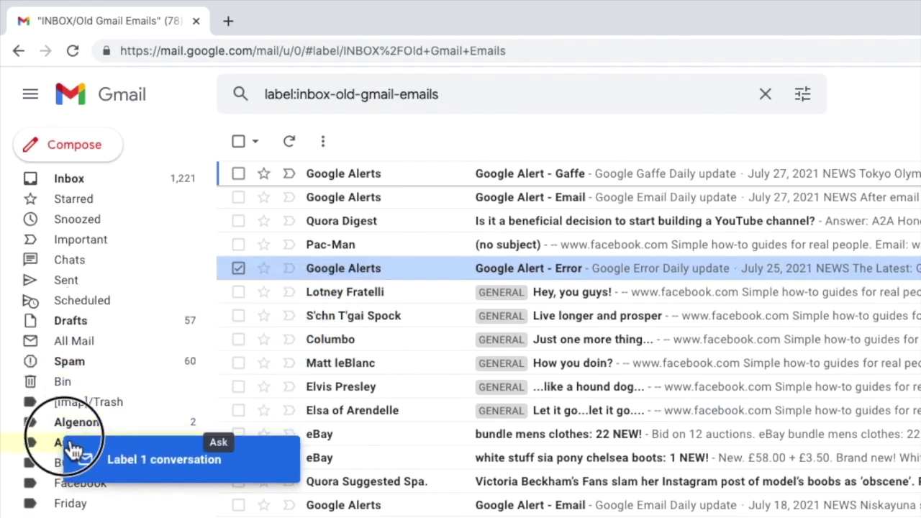
left_click_drag(69, 390, 72, 450)
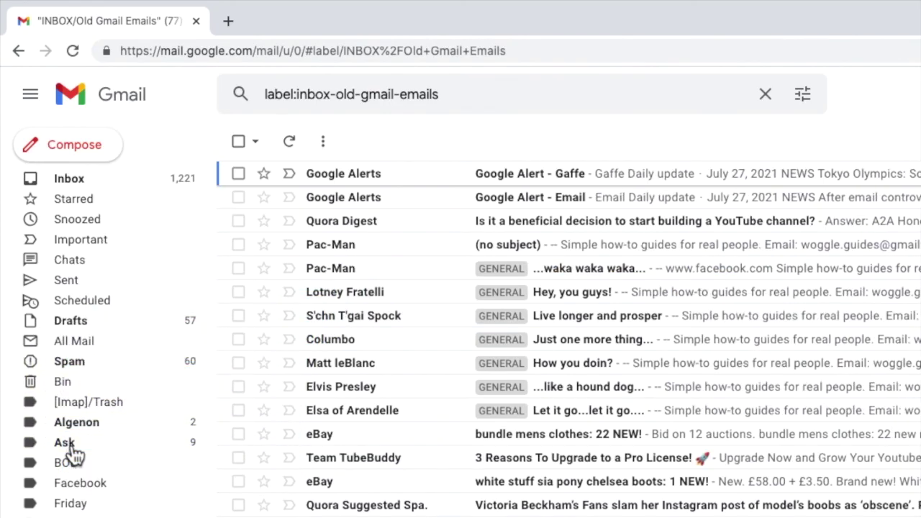